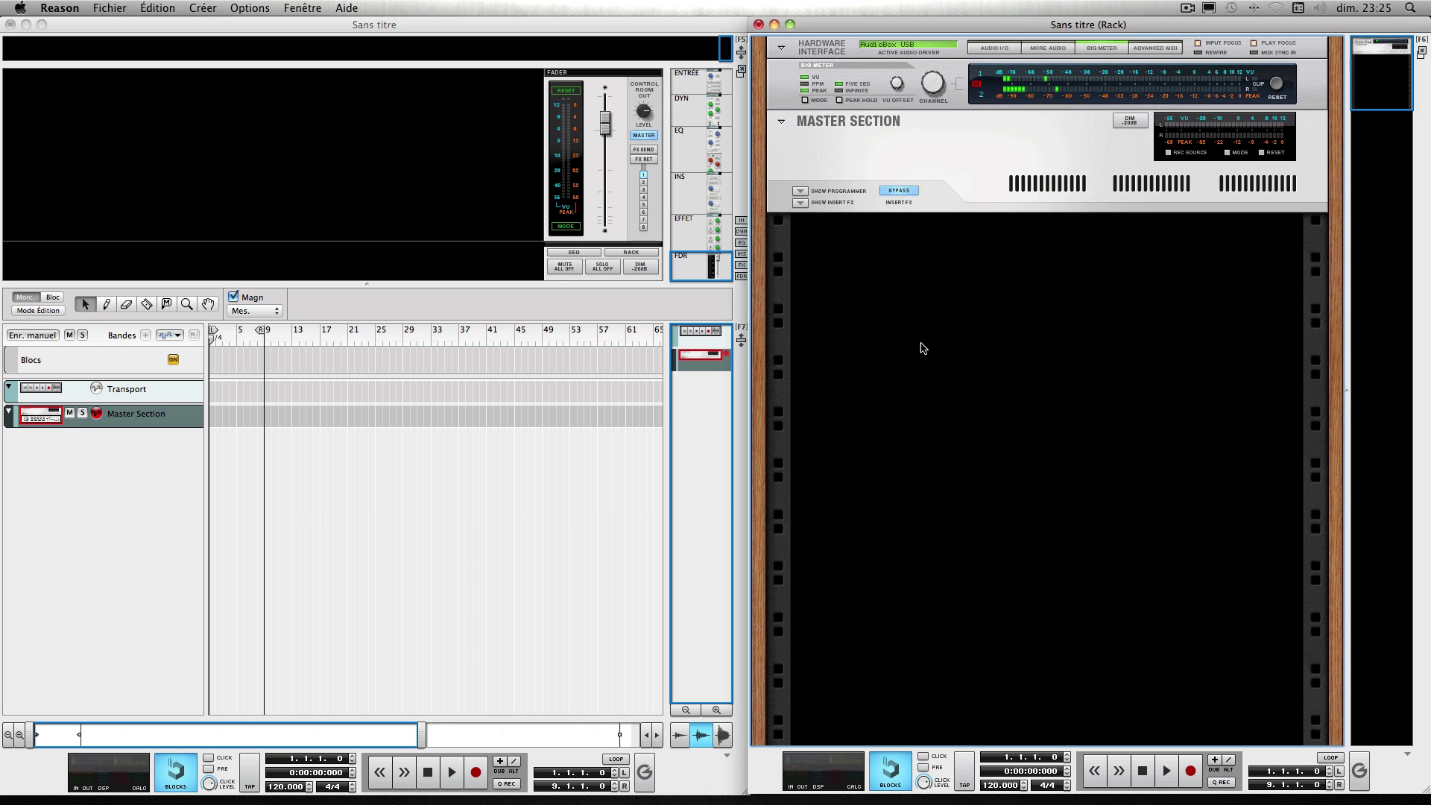
Add an NN-XT advanced sampler to the rack, unfold its remote editor and select the PianoC23.wav zone.
{"action": "right_click", "coordinate": [941, 333]}
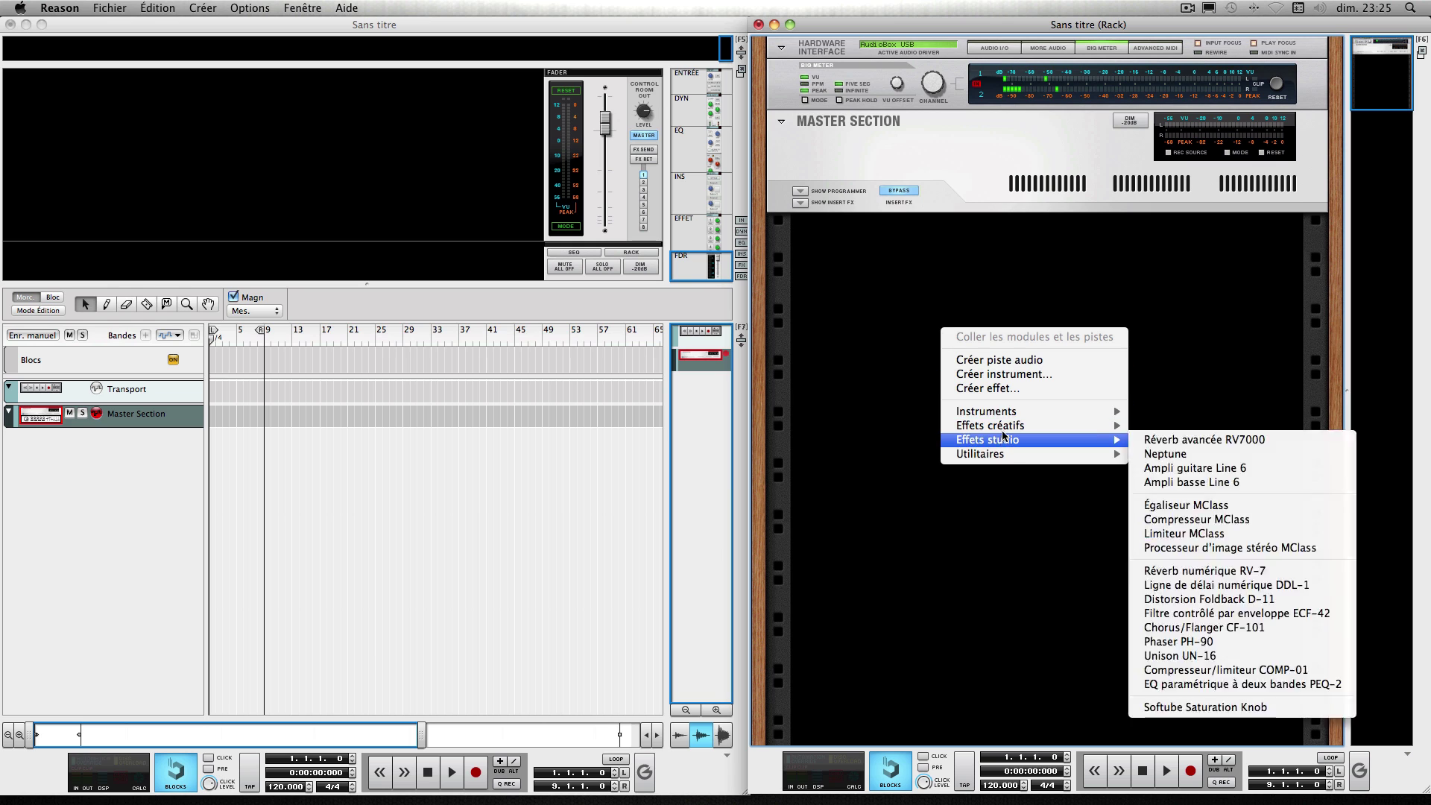
{"action": "mouse_move", "coordinate": [1002, 411]}
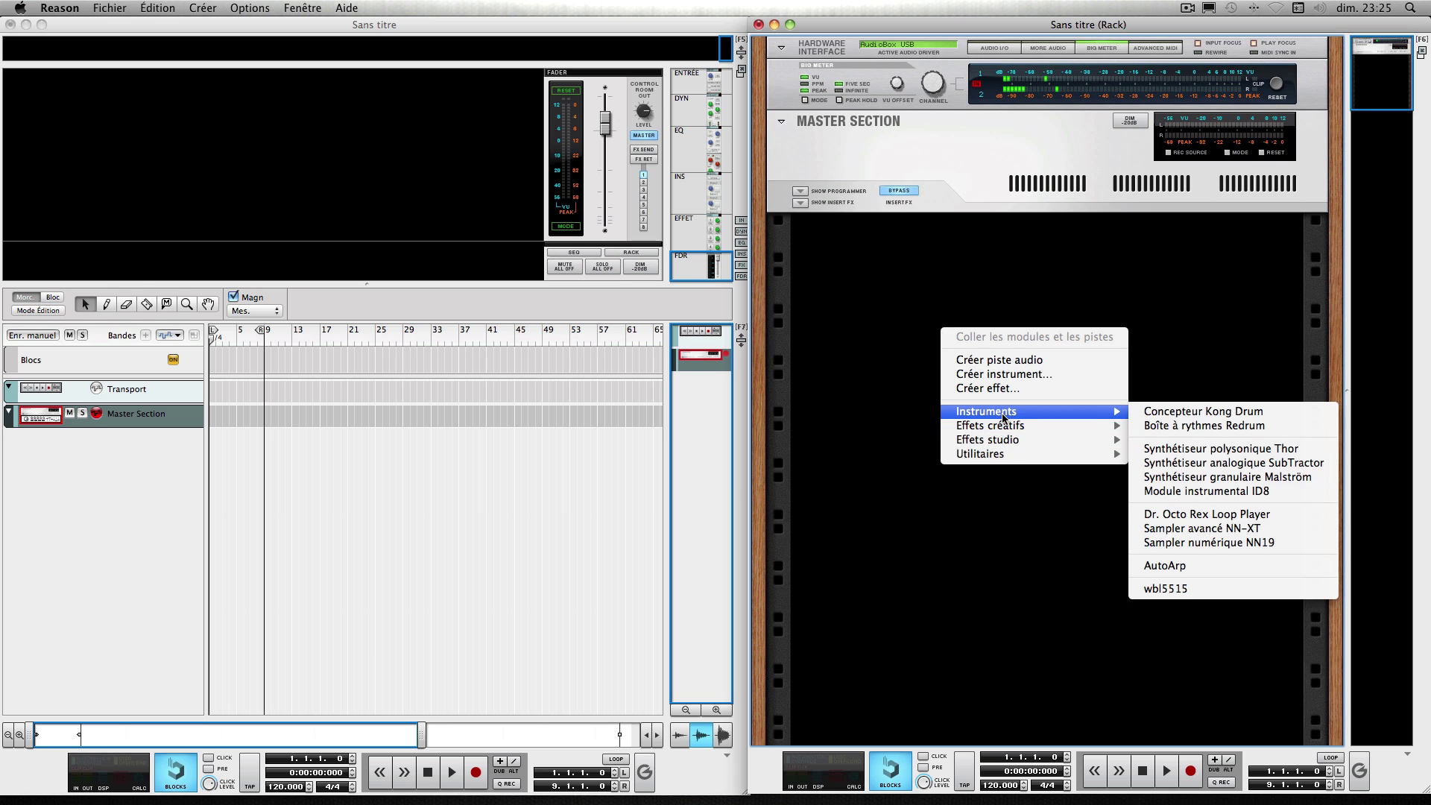
{"action": "left_click", "coordinate": [1200, 532]}
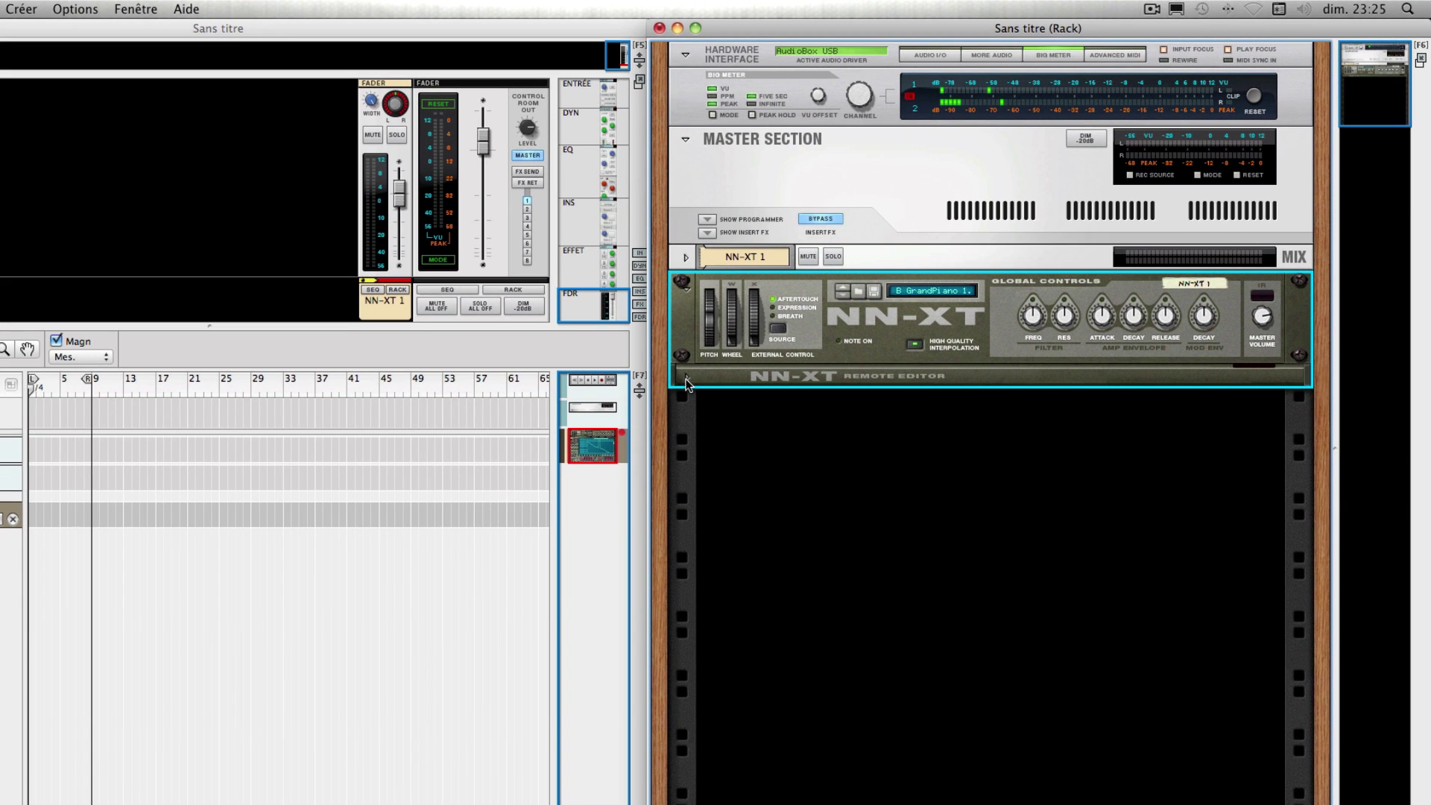
{"action": "left_click", "coordinate": [782, 328]}
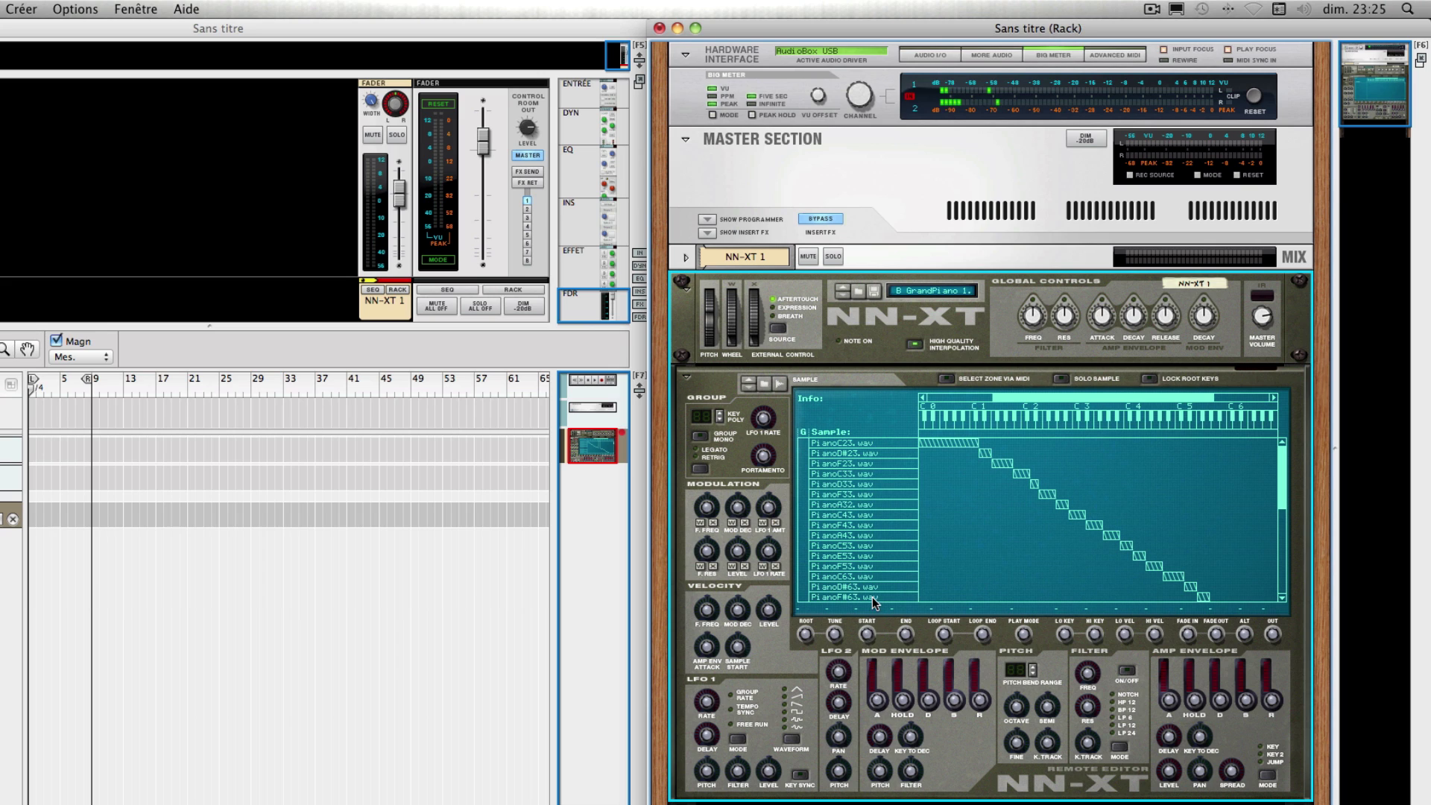
{"action": "left_click", "coordinate": [863, 443]}
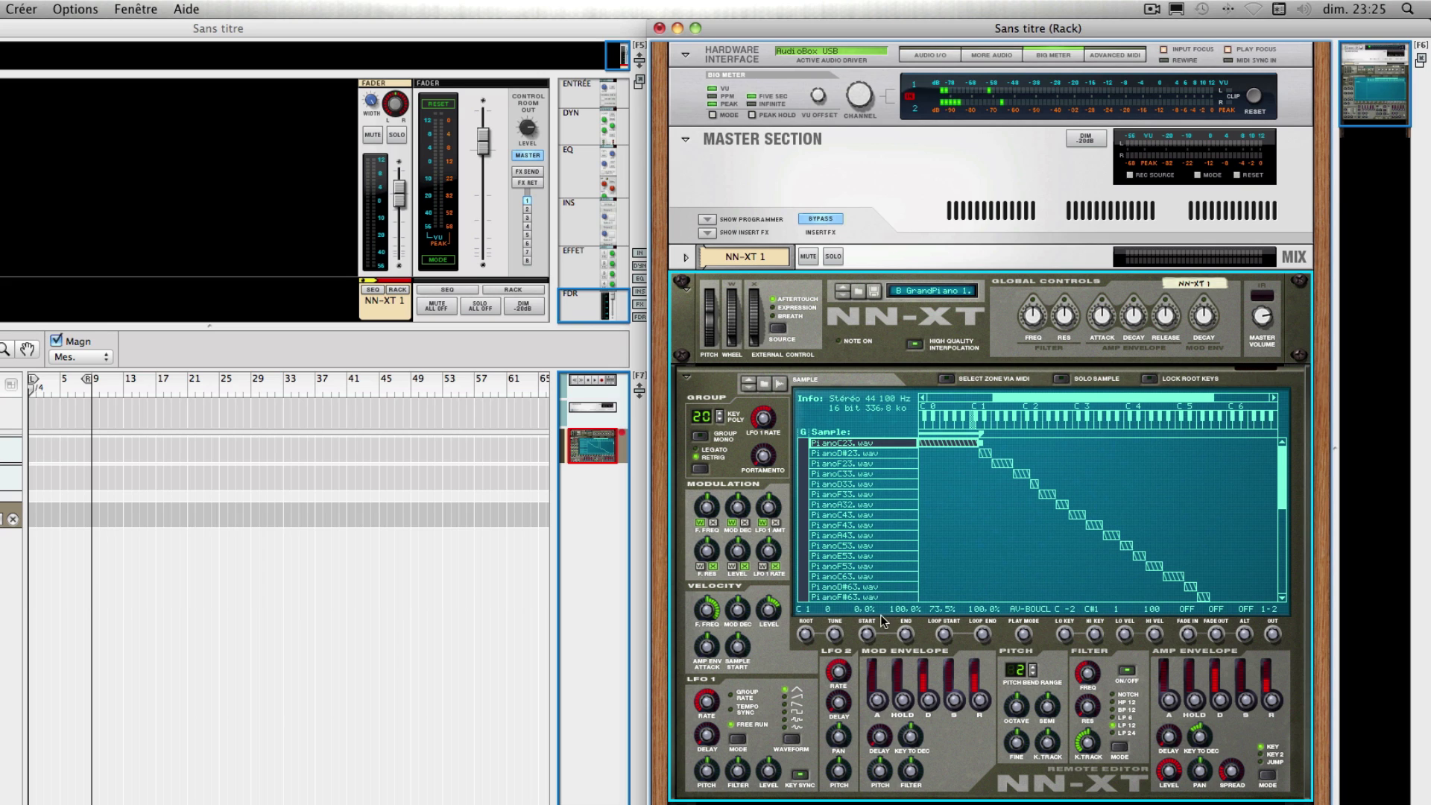
Set the PianoC23.wav sample start to 1.2% and its sample end to 99.6%.
{"action": "mouse_move", "coordinate": [870, 635]}
{"action": "left_mouse_down"}
{"action": "mouse_move", "coordinate": [871, 620]}
{"action": "mouse_move", "coordinate": [907, 646]}
{"action": "mouse_move", "coordinate": [868, 636]}
{"action": "mouse_move", "coordinate": [867, 648]}
{"action": "left_mouse_up"}
{"action": "mouse_move", "coordinate": [867, 634]}
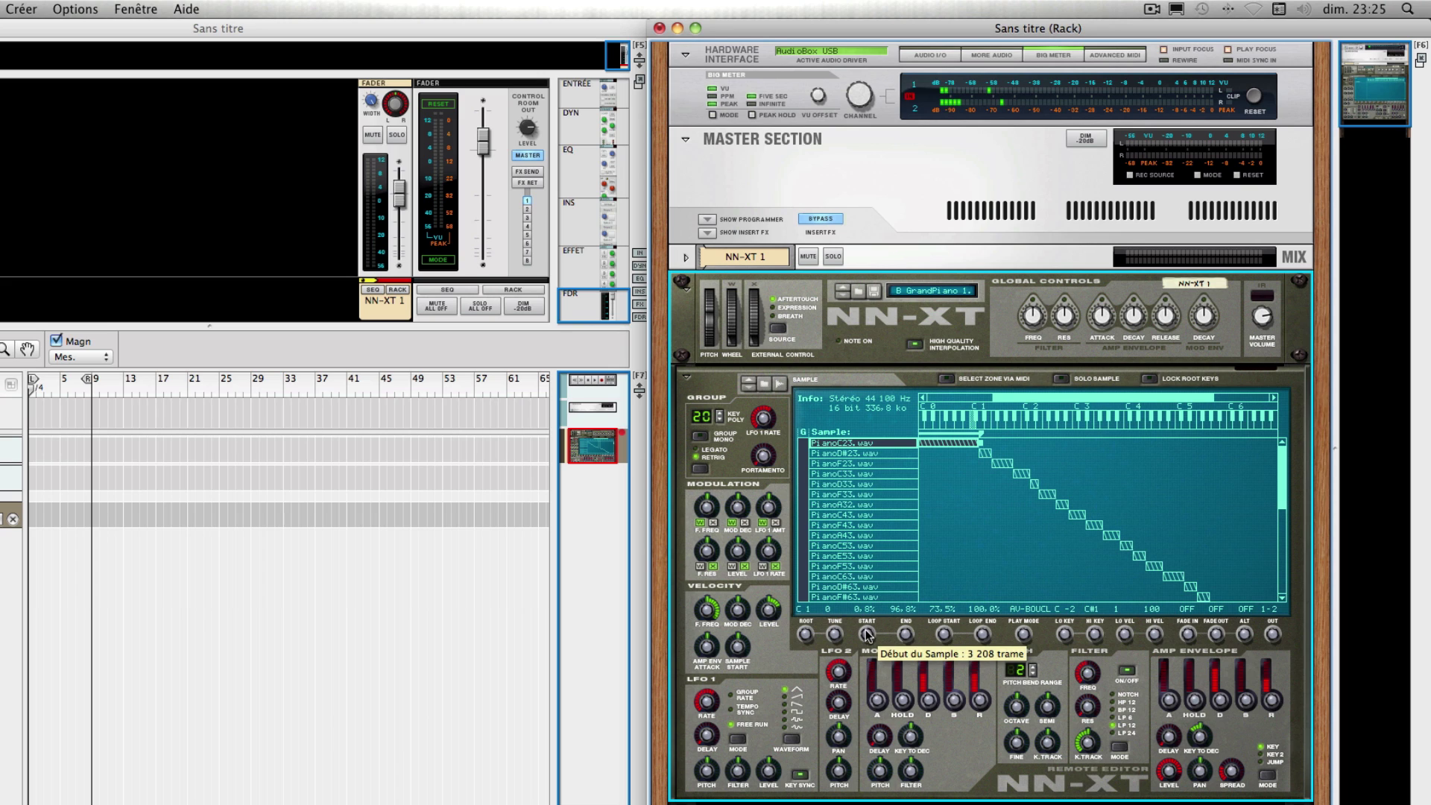
{"action": "scroll", "coordinate": [867, 635], "scroll_direction": "up", "scroll_amount": 1}
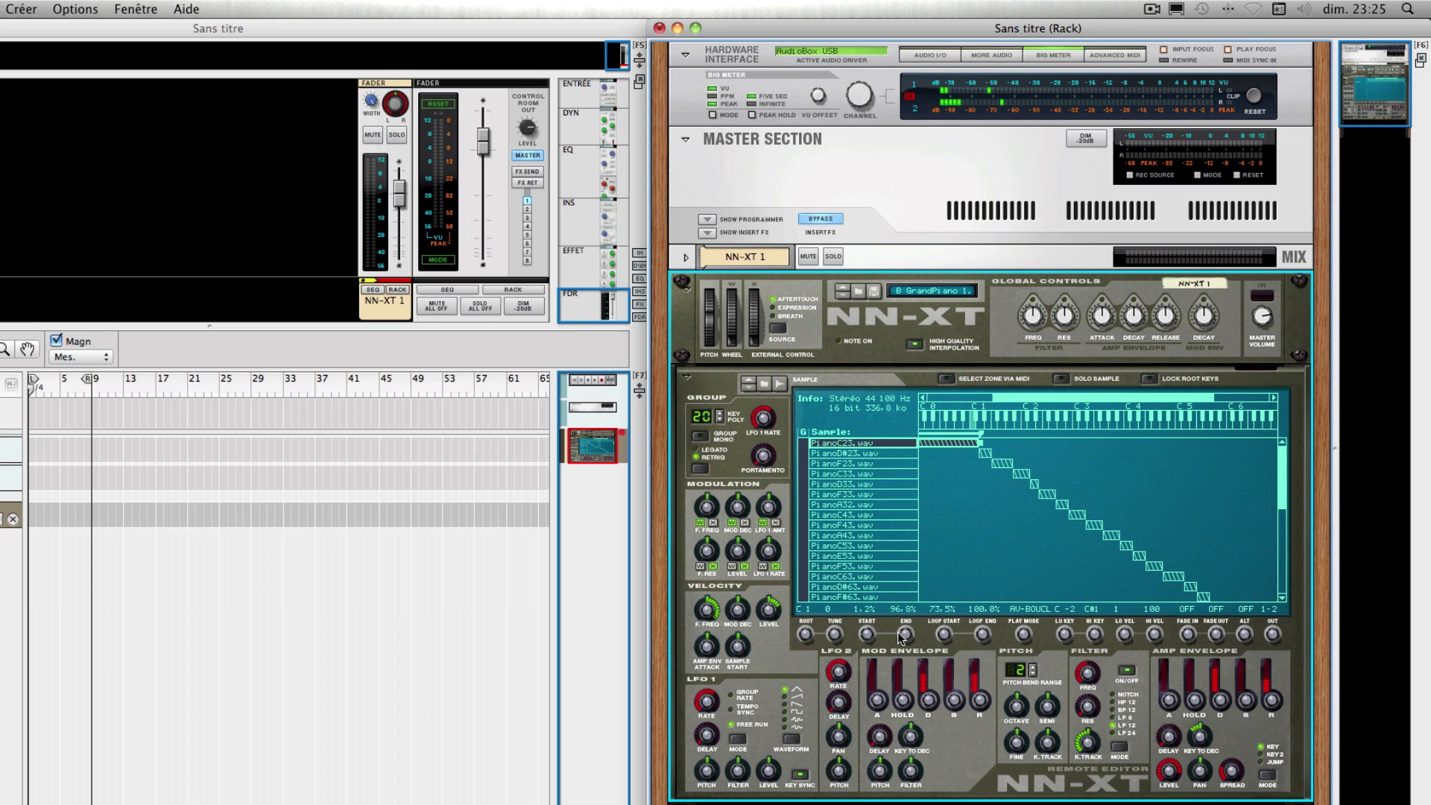
{"action": "scroll", "coordinate": [905, 633], "scroll_direction": "up", "scroll_amount": 7}
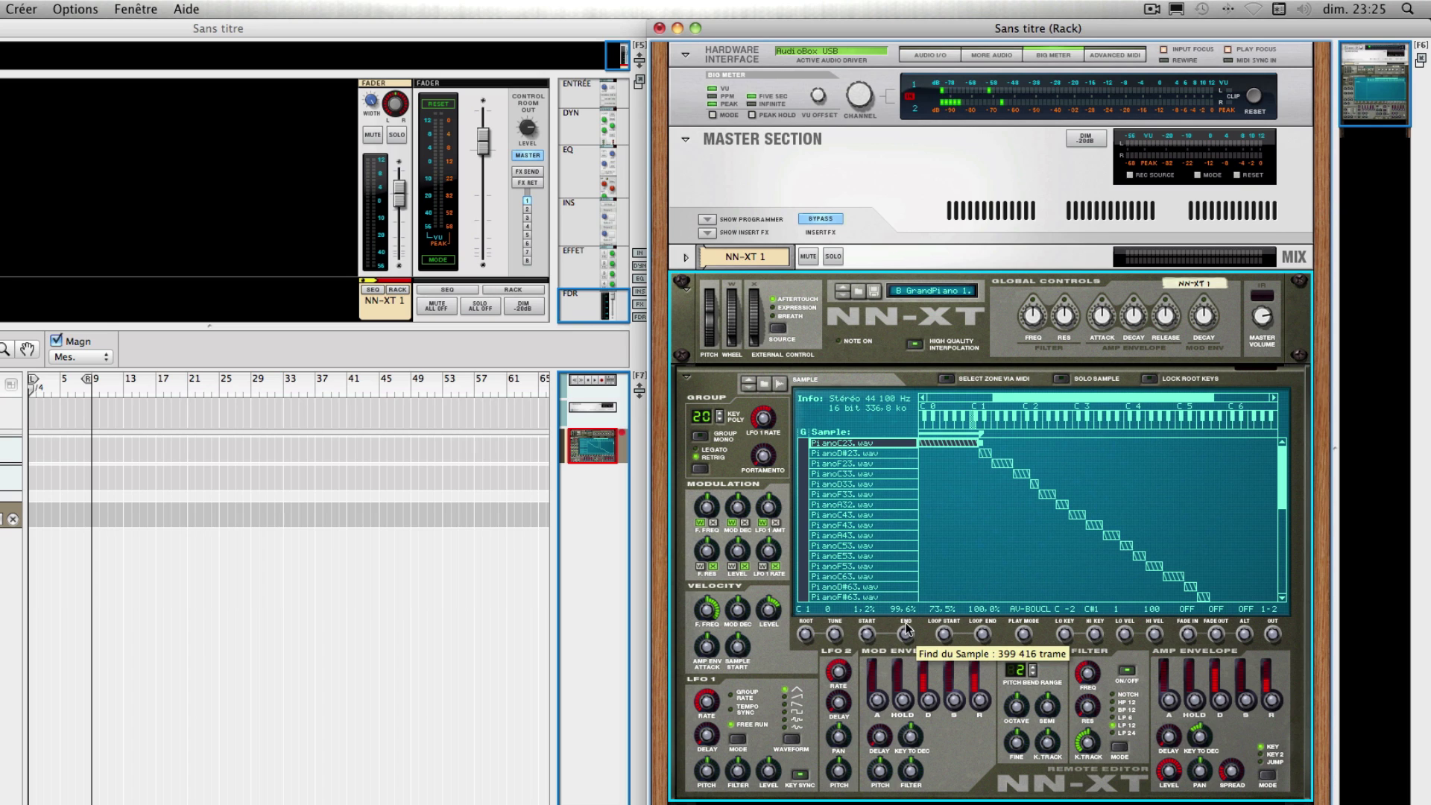
{"action": "scroll", "coordinate": [908, 632], "scroll_direction": "up", "scroll_amount": 1}
{"action": "scroll", "coordinate": [868, 635], "scroll_direction": "down", "scroll_amount": 2}
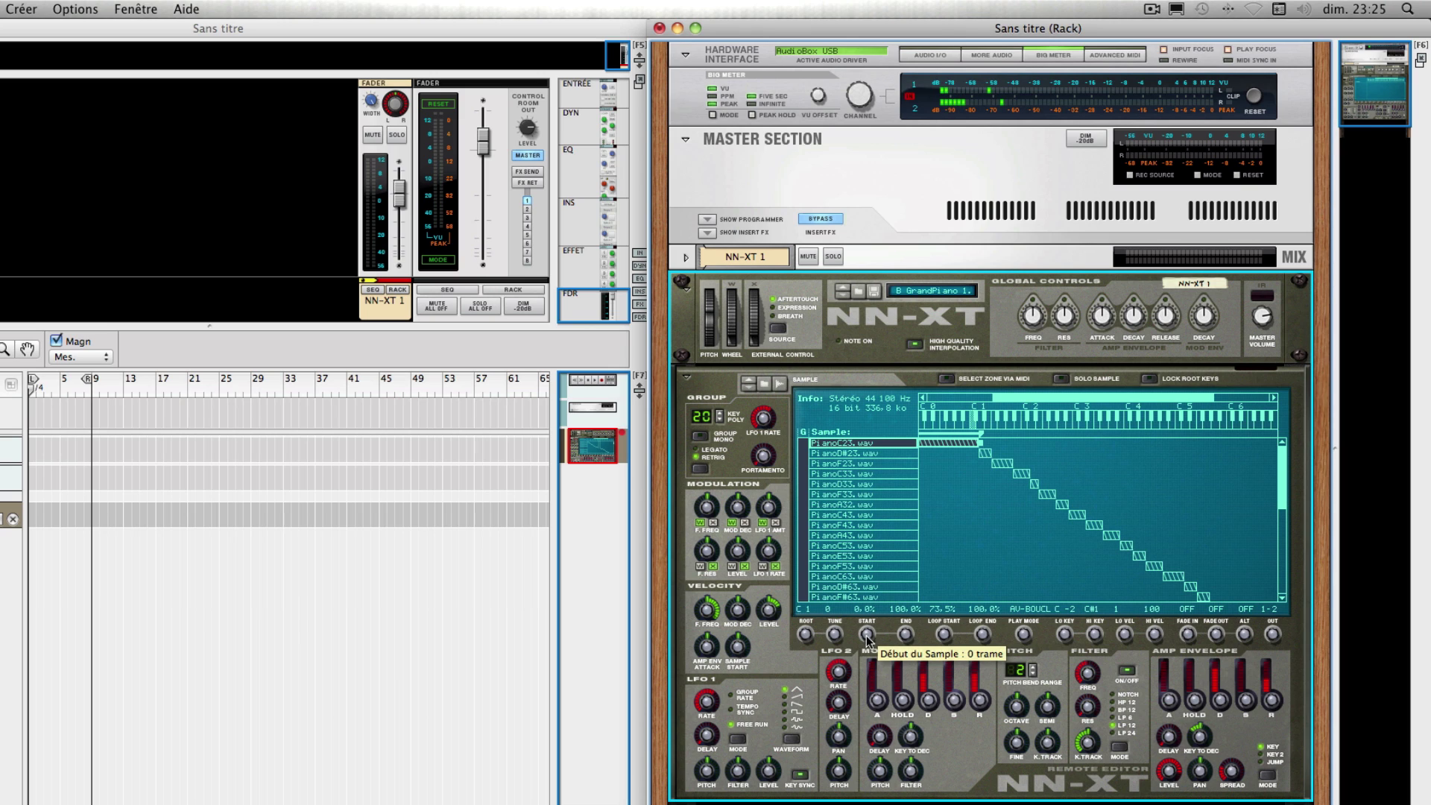
Try small and coarse adjustments of the PianoC23.wav sample start, finishing at 0.0%.
{"action": "left_click_drag", "start_coordinate": [867, 639], "coordinate": [867, 637]}
{"action": "left_click_drag", "start_coordinate": [867, 634], "coordinate": [867, 639]}
{"action": "left_click_drag", "start_coordinate": [867, 634], "coordinate": [867, 632]}
{"action": "left_click_drag", "start_coordinate": [870, 638], "coordinate": [871, 661]}
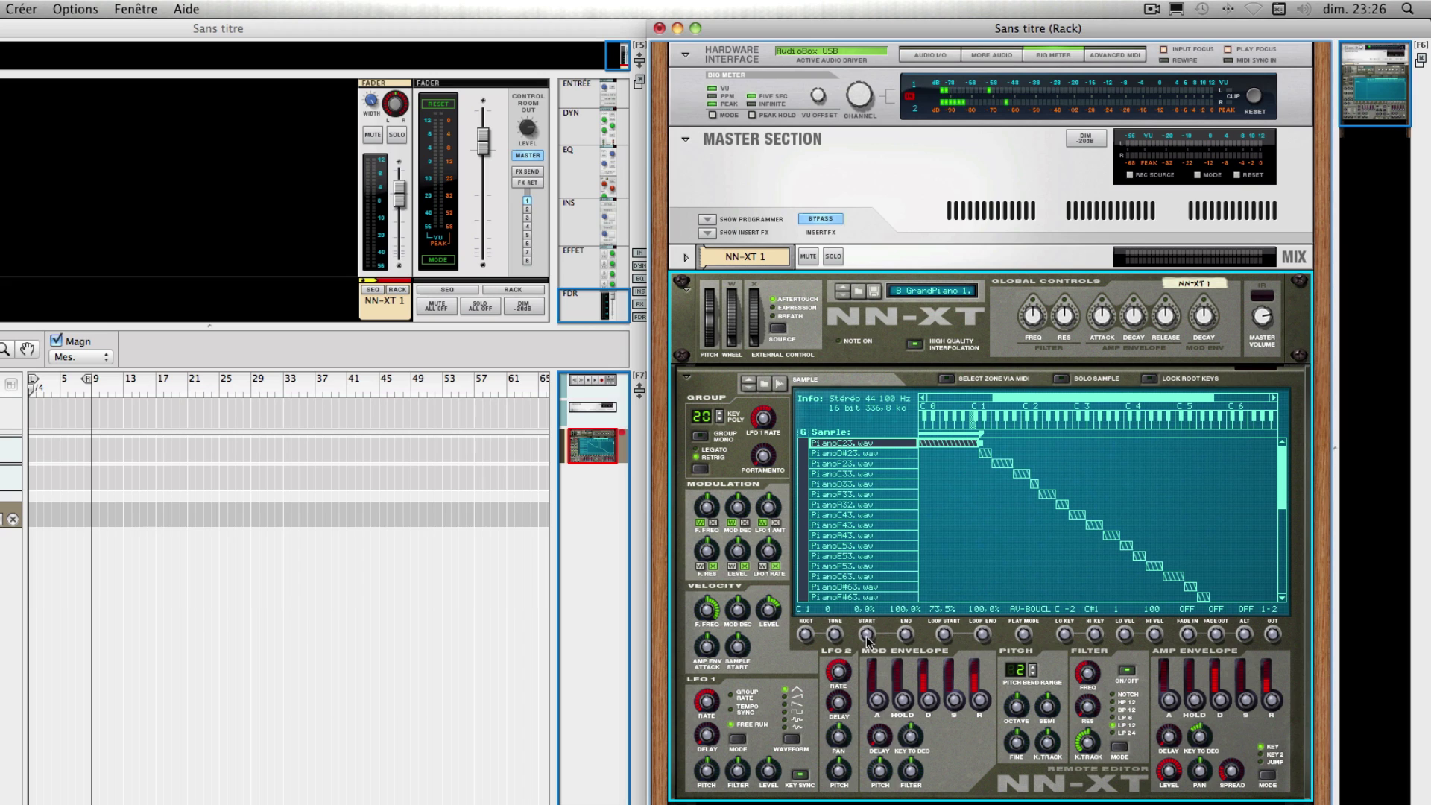
{"action": "mouse_move", "coordinate": [869, 637]}
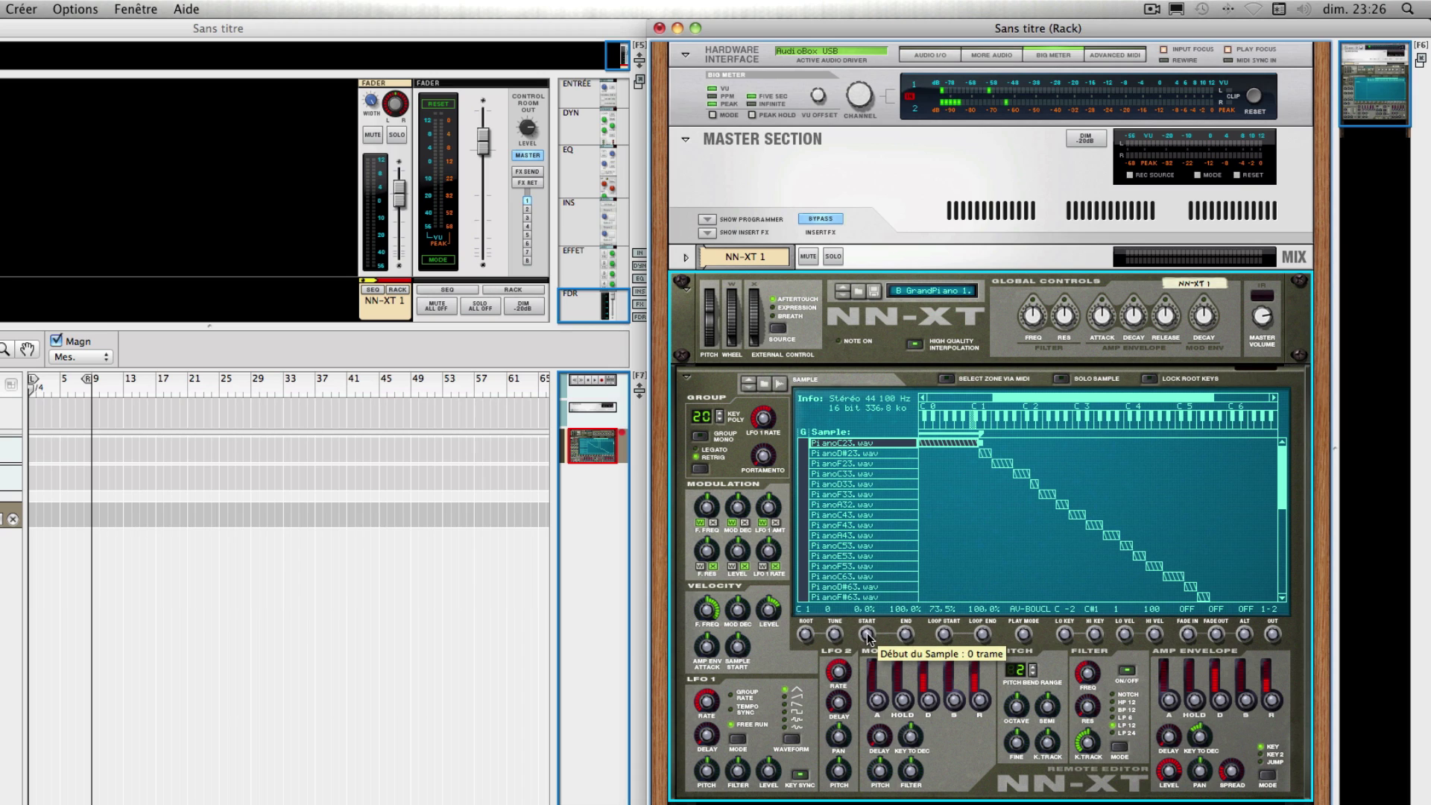
Adjust the PianoC23.wav sample start in fine increments to 0.2%.
{"action": "scroll", "coordinate": [868, 637], "scroll_direction": "up", "scroll_amount": 2}
{"action": "left_click_drag", "start_coordinate": [868, 634], "coordinate": [874, 468]}
{"action": "mouse_move", "coordinate": [868, 632]}
{"action": "scroll", "coordinate": [868, 632], "scroll_direction": "up", "scroll_amount": 1}
{"action": "left_click_drag", "start_coordinate": [868, 632], "coordinate": [874, 451]}
{"action": "left_click_drag", "start_coordinate": [876, 633], "coordinate": [870, 501]}
{"action": "mouse_move", "coordinate": [868, 637]}
{"action": "left_mouse_down"}
{"action": "mouse_move", "coordinate": [872, 552]}
{"action": "mouse_move", "coordinate": [884, 653]}
{"action": "mouse_move", "coordinate": [884, 634]}
{"action": "left_mouse_up"}
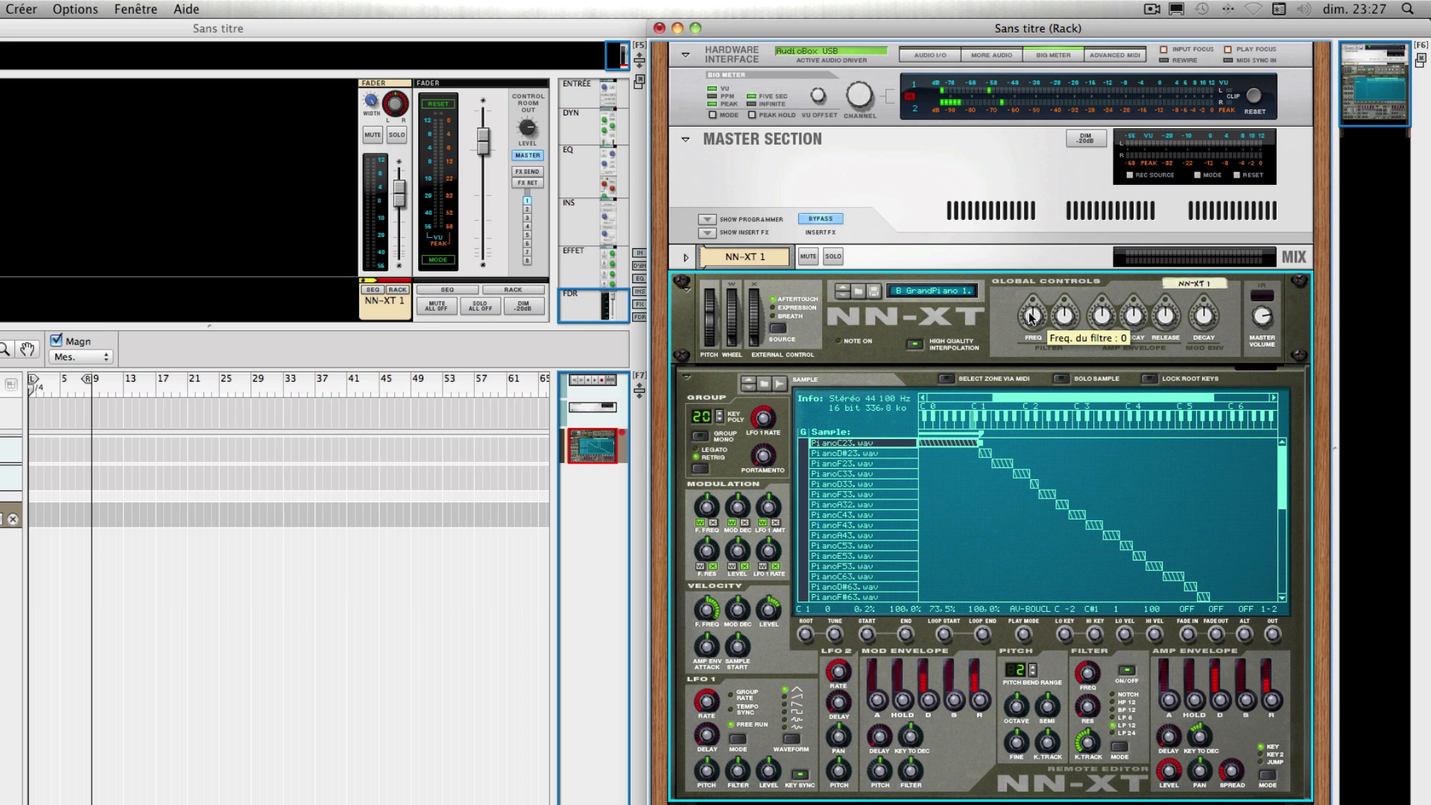
Vary the NN-XT's global filter frequency, reset it to its default and set it to 5.
{"action": "left_click_drag", "start_coordinate": [1030, 317], "coordinate": [1031, 318]}
{"action": "left_click", "coordinate": [1030, 318], "text": "super"}
{"action": "left_click_drag", "start_coordinate": [1031, 317], "coordinate": [1030, 316]}
{"action": "left_click", "coordinate": [1031, 318], "text": "super"}
{"action": "left_click_drag", "start_coordinate": [1031, 319], "coordinate": [1033, 318]}
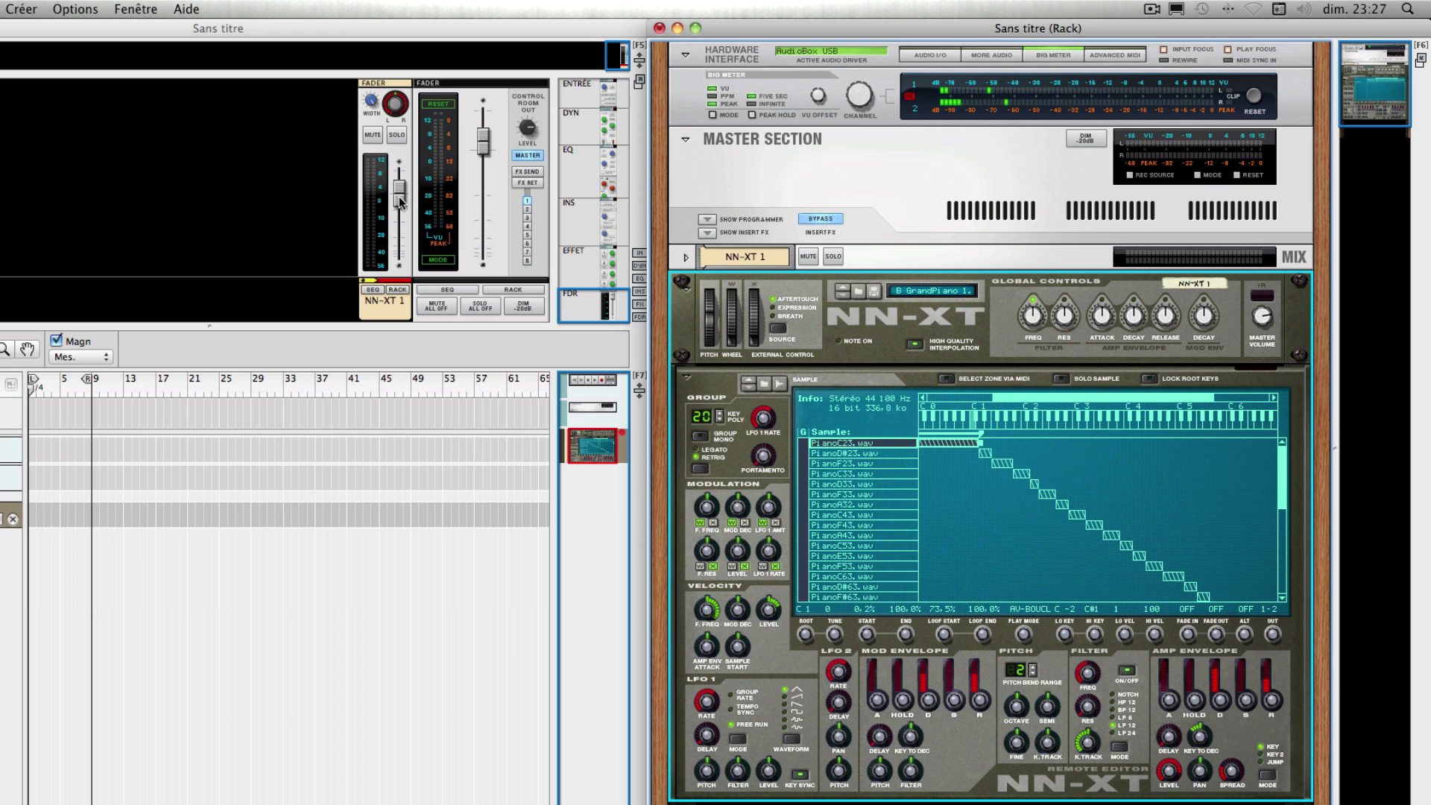
Raise the NN-XT 1 mixer channel fader to 3.95 dB, then lower it in fine increments.
{"action": "mouse_move", "coordinate": [401, 201]}
{"action": "left_mouse_down"}
{"action": "mouse_move", "coordinate": [399, 240]}
{"action": "mouse_move", "coordinate": [397, 170]}
{"action": "mouse_move", "coordinate": [398, 231]}
{"action": "mouse_move", "coordinate": [396, 185]}
{"action": "left_mouse_up"}
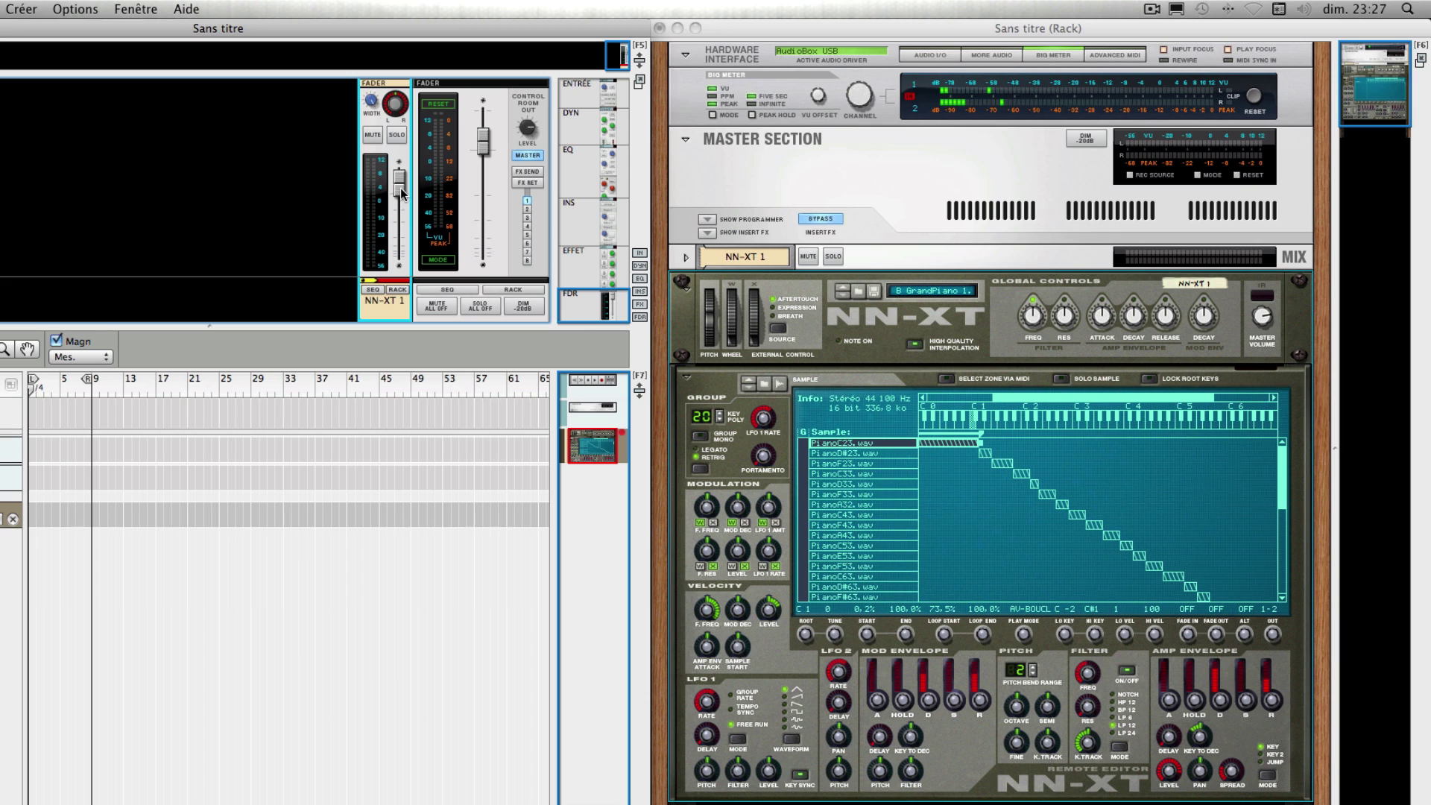
{"action": "mouse_move", "coordinate": [401, 192]}
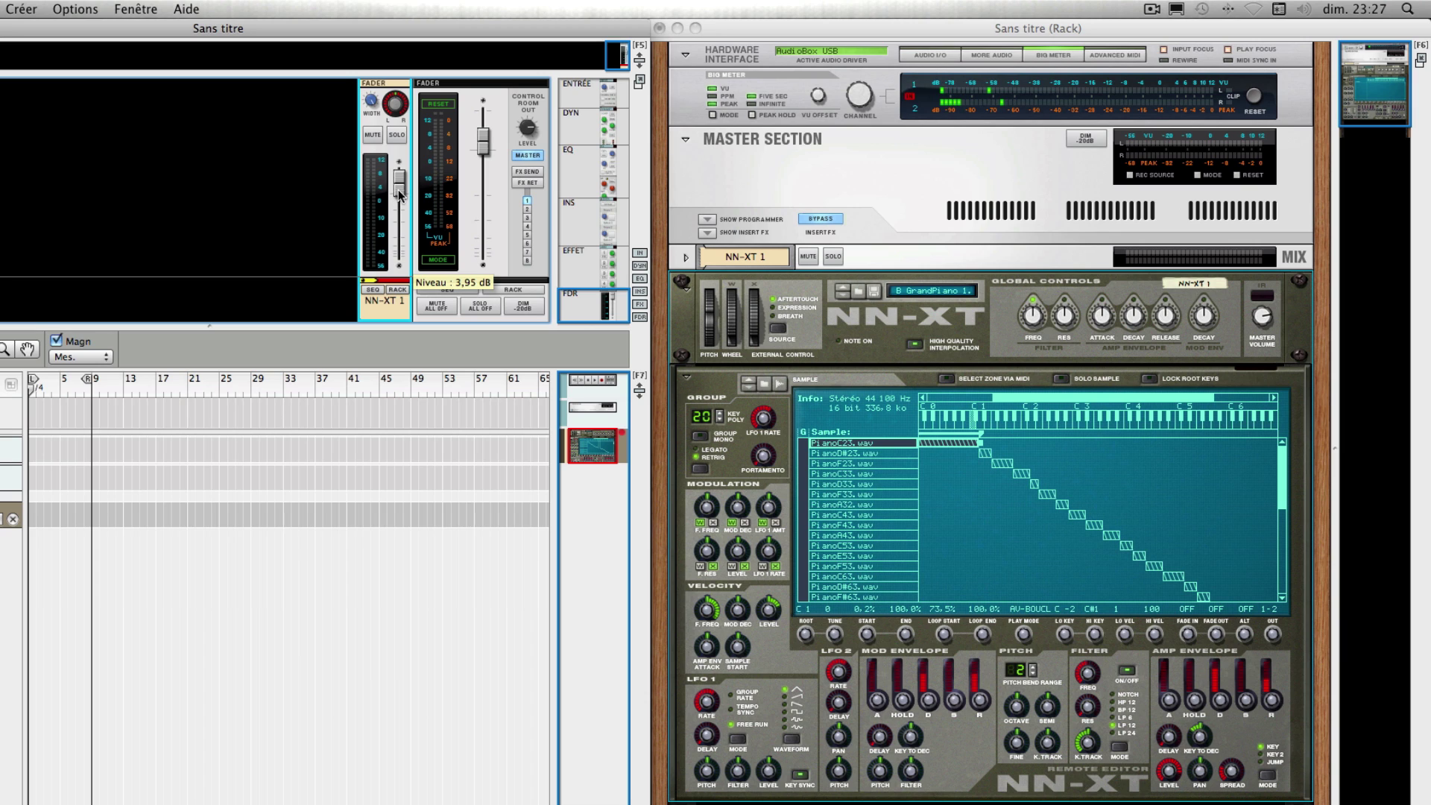
{"action": "mouse_move", "coordinate": [400, 195]}
{"action": "left_mouse_down"}
{"action": "mouse_move", "coordinate": [402, 261]}
{"action": "mouse_move", "coordinate": [400, 173]}
{"action": "mouse_move", "coordinate": [401, 231]}
{"action": "mouse_move", "coordinate": [401, 183]}
{"action": "mouse_move", "coordinate": [401, 218]}
{"action": "mouse_move", "coordinate": [401, 187]}
{"action": "mouse_move", "coordinate": [401, 201]}
{"action": "left_mouse_up"}
{"action": "left_click_drag", "start_coordinate": [401, 204], "coordinate": [401, 204]}
{"action": "left_click_drag", "start_coordinate": [401, 204], "coordinate": [400, 203]}
{"action": "left_click_drag", "start_coordinate": [401, 204], "coordinate": [401, 205]}
{"action": "left_click_drag", "start_coordinate": [400, 205], "coordinate": [401, 208]}
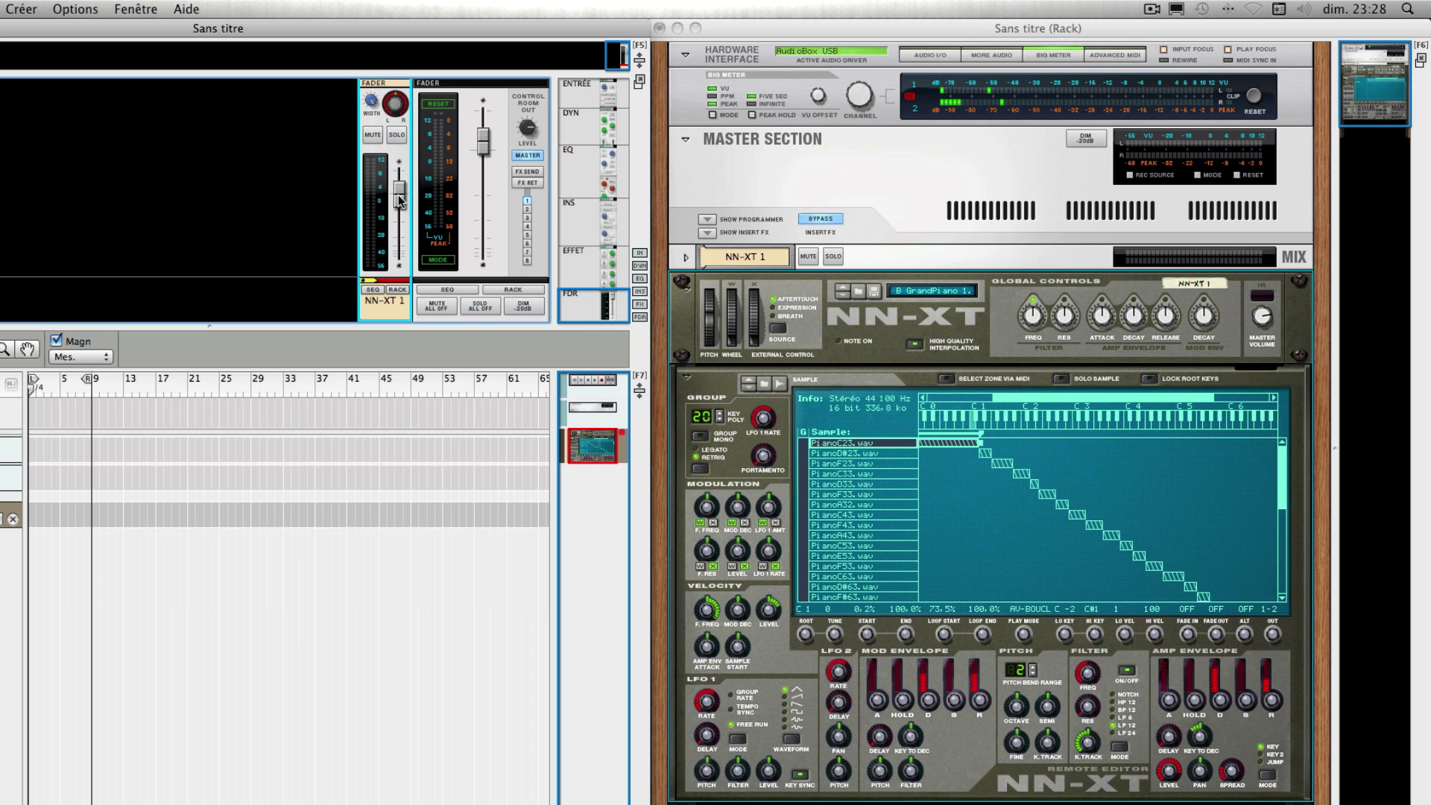
{"action": "mouse_move", "coordinate": [400, 204]}
Reset the sample start, the global filter frequency and the NN-XT 1 channel fader to their default values.
{"action": "left_click_drag", "start_coordinate": [868, 638], "coordinate": [872, 639]}
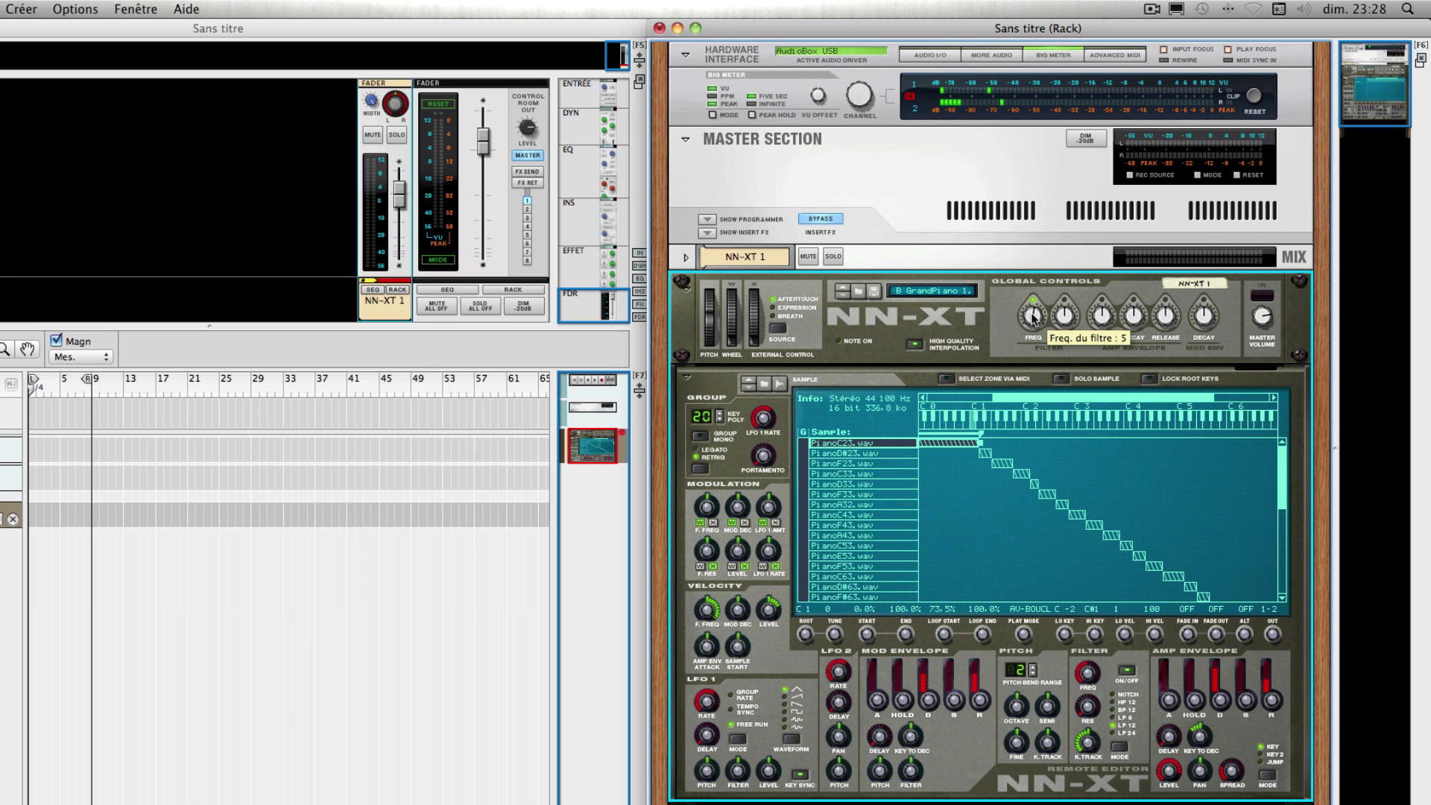
{"action": "left_click_drag", "start_coordinate": [1032, 319], "coordinate": [1032, 319]}
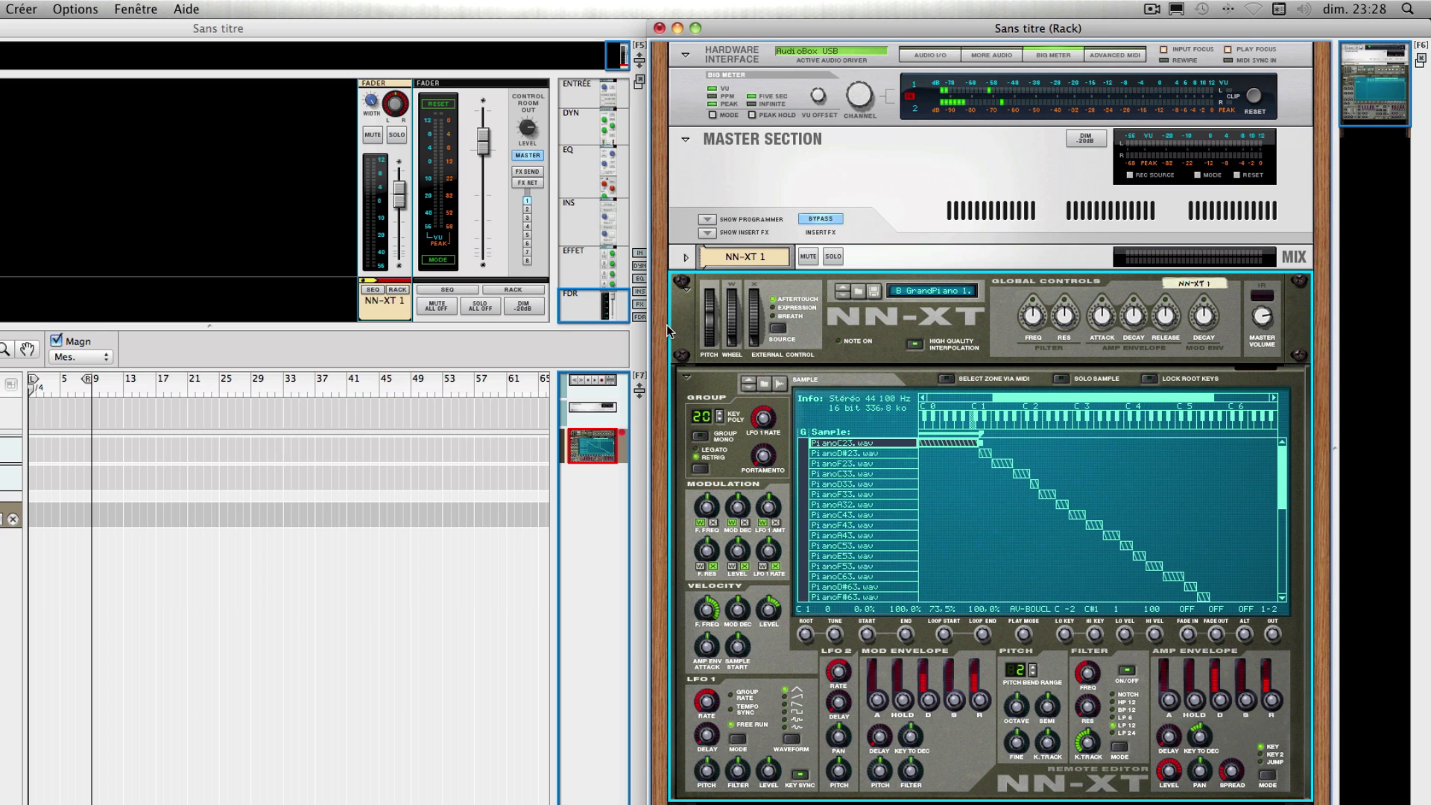
{"action": "left_click", "coordinate": [400, 201]}
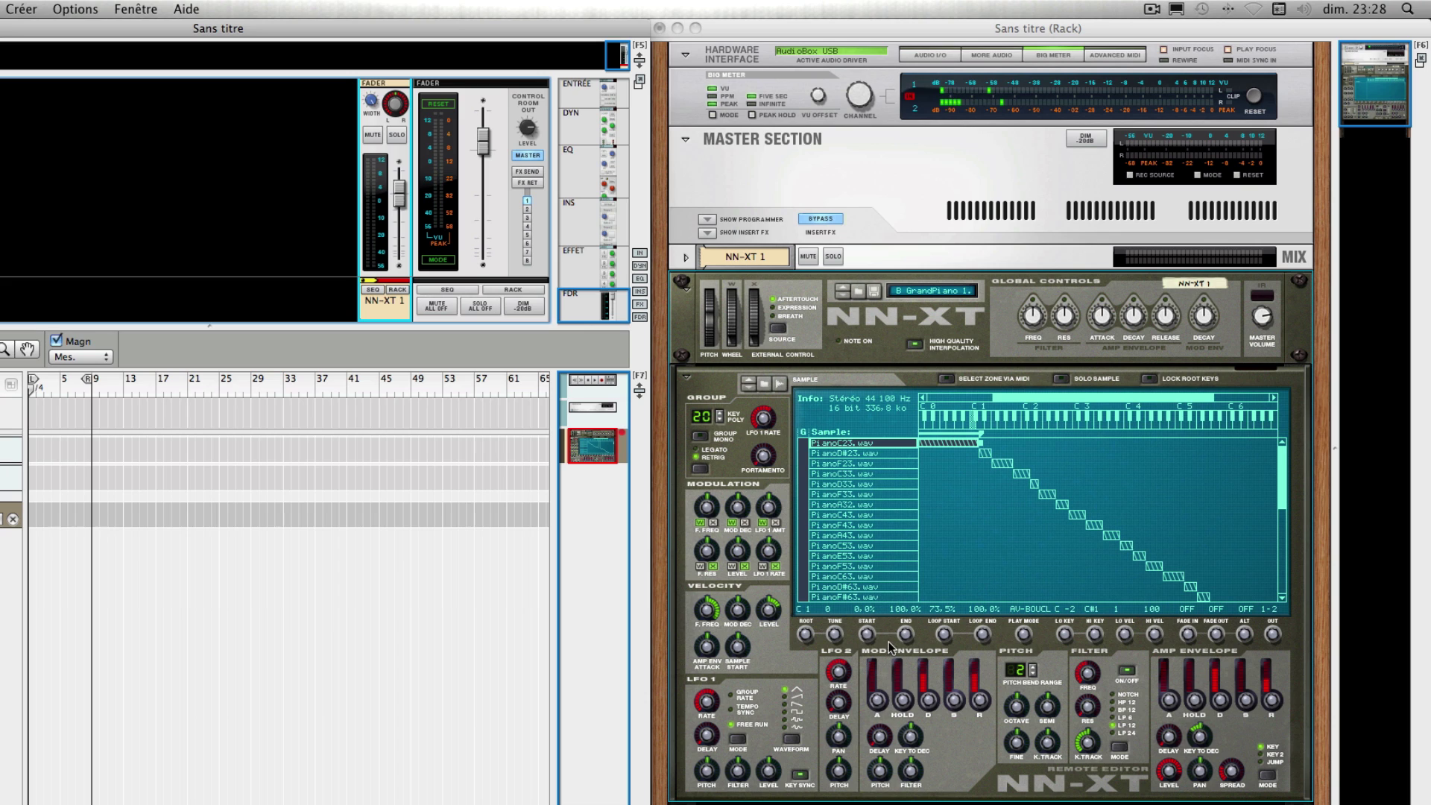
Raise the PianoC23.wav sample start to 57.6% and reset it to its default.
{"action": "left_click_drag", "start_coordinate": [867, 635], "coordinate": [906, 507]}
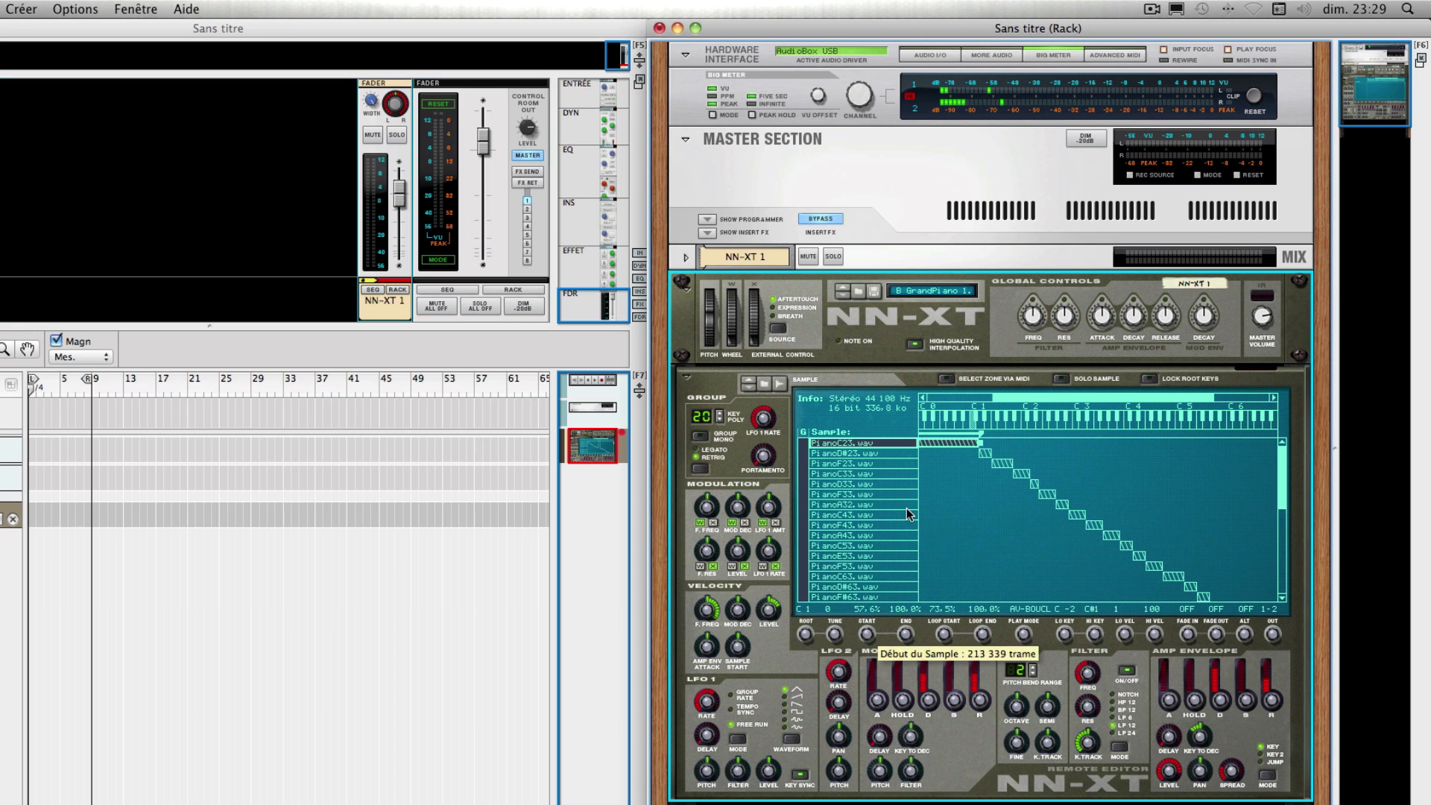
{"action": "left_click", "coordinate": [867, 634], "text": "super"}
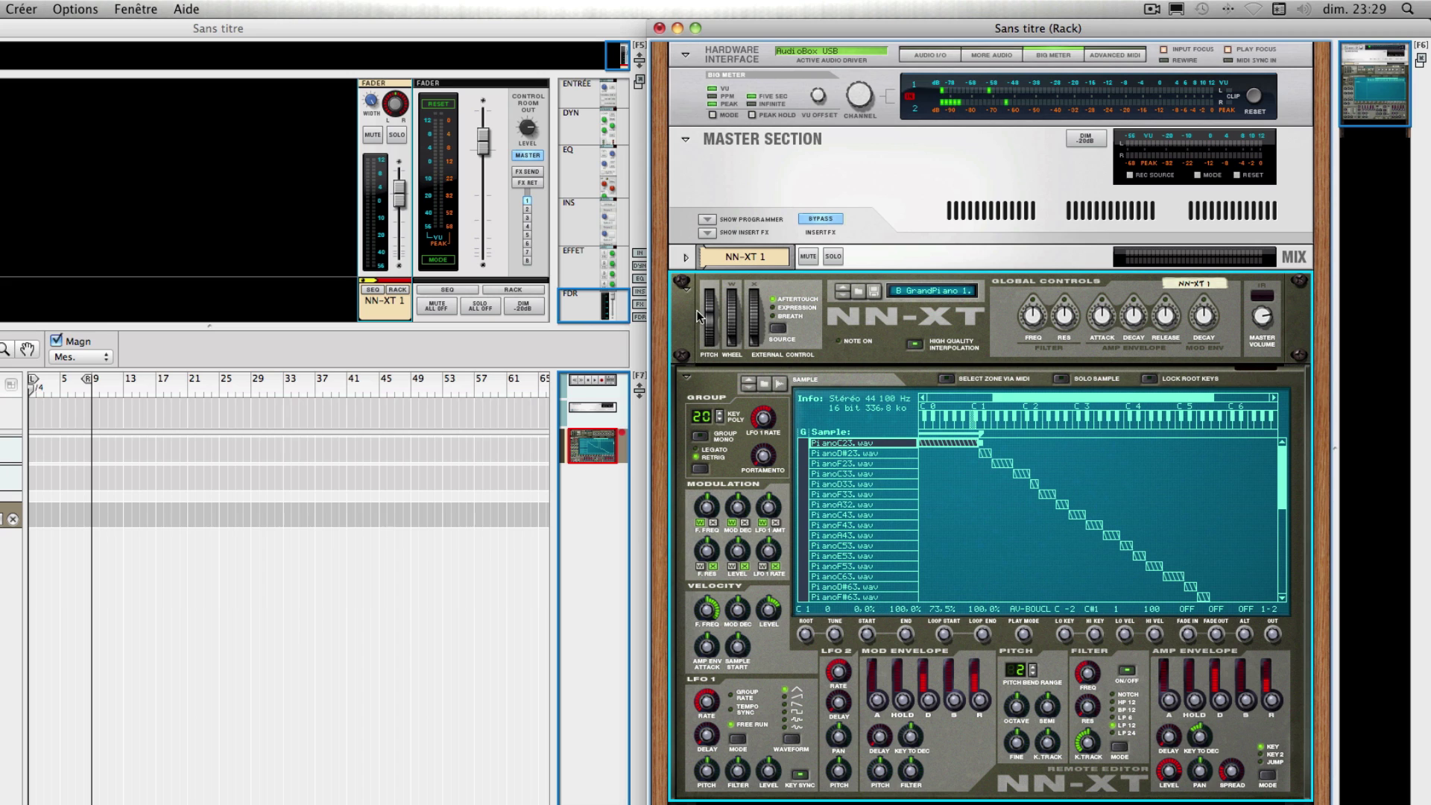
Fold the NN-XT remote editor and add a Malström graintable synthesizer to the rack.
{"action": "left_click", "coordinate": [686, 377]}
{"action": "right_click", "coordinate": [892, 508]}
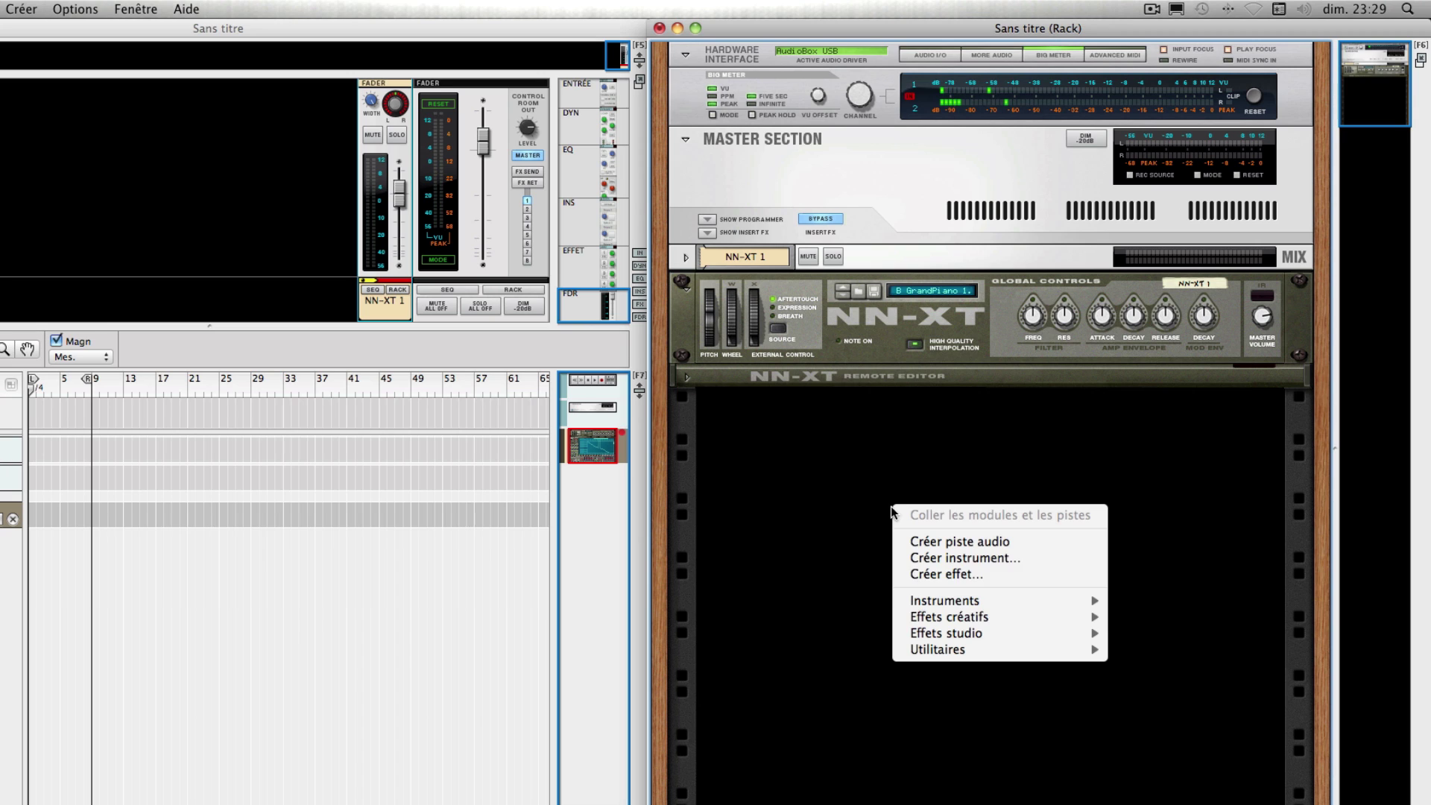
{"action": "mouse_move", "coordinate": [969, 600]}
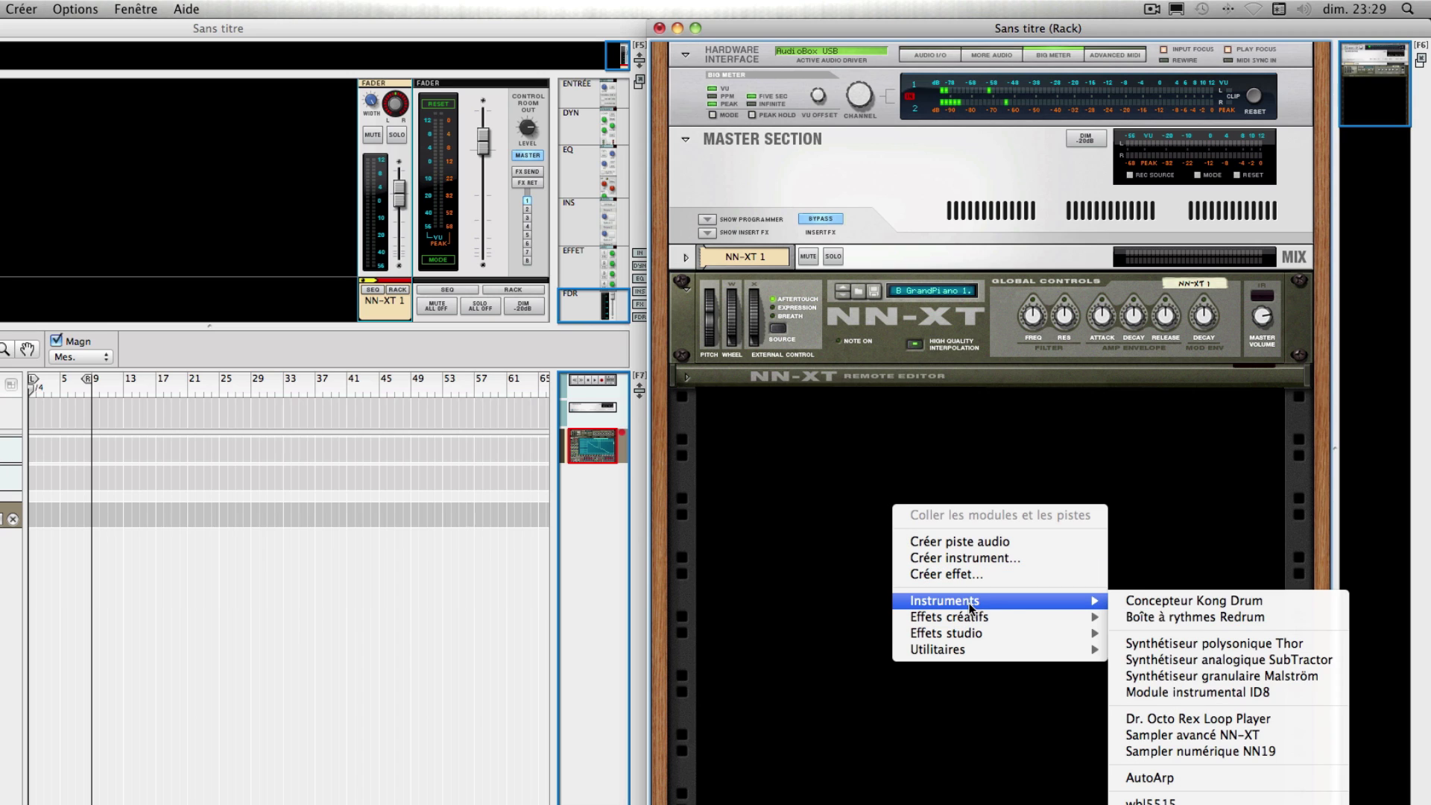
{"action": "left_click", "coordinate": [1188, 674]}
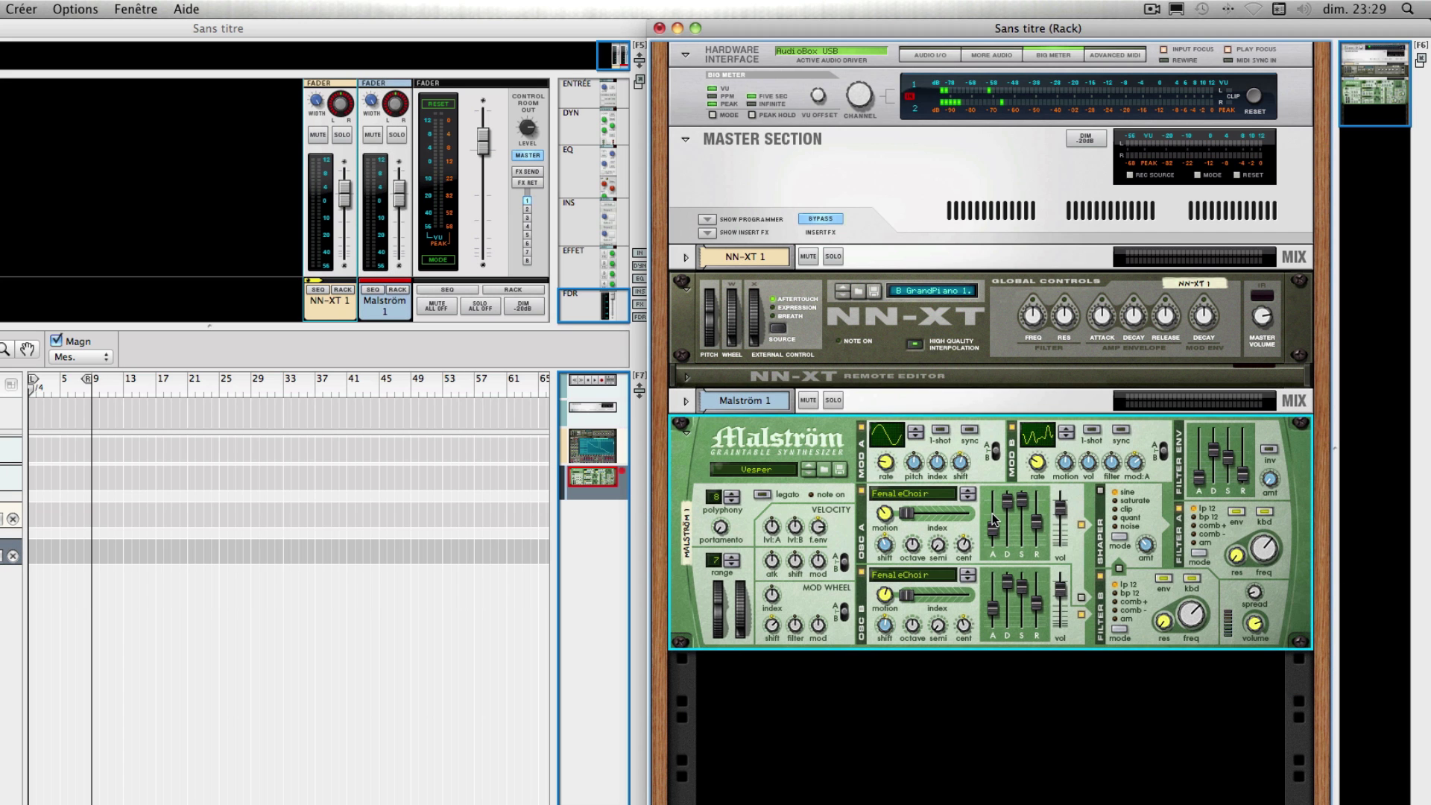
Lower oscillator A's attack on the Malström and try its gain at 36 with fine adjustments.
{"action": "mouse_move", "coordinate": [994, 535]}
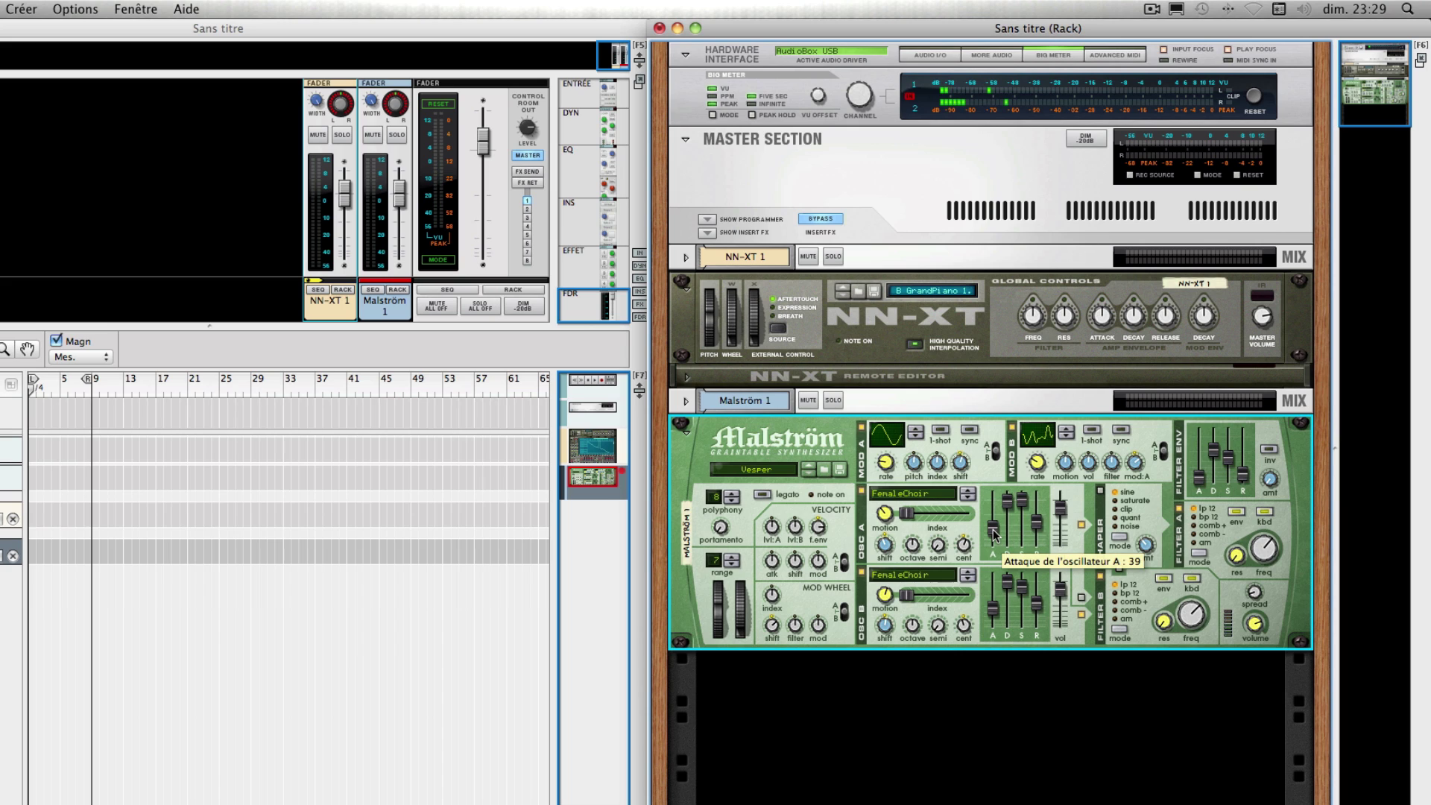
{"action": "left_click_drag", "start_coordinate": [994, 534], "coordinate": [993, 535]}
{"action": "left_click_drag", "start_coordinate": [993, 533], "coordinate": [1061, 532]}
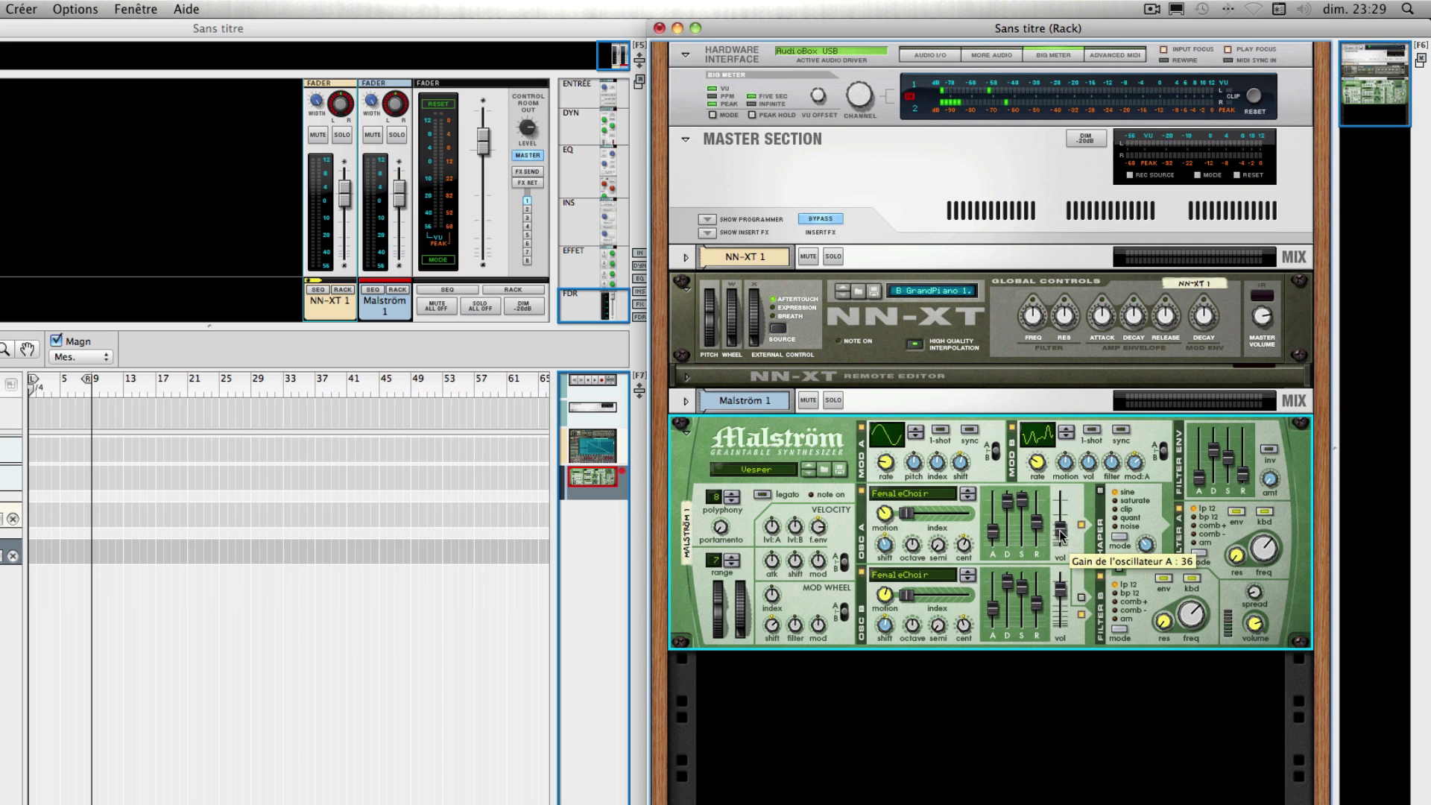
{"action": "left_click_drag", "start_coordinate": [1061, 534], "coordinate": [1061, 534]}
{"action": "left_click_drag", "start_coordinate": [1063, 534], "coordinate": [1062, 532]}
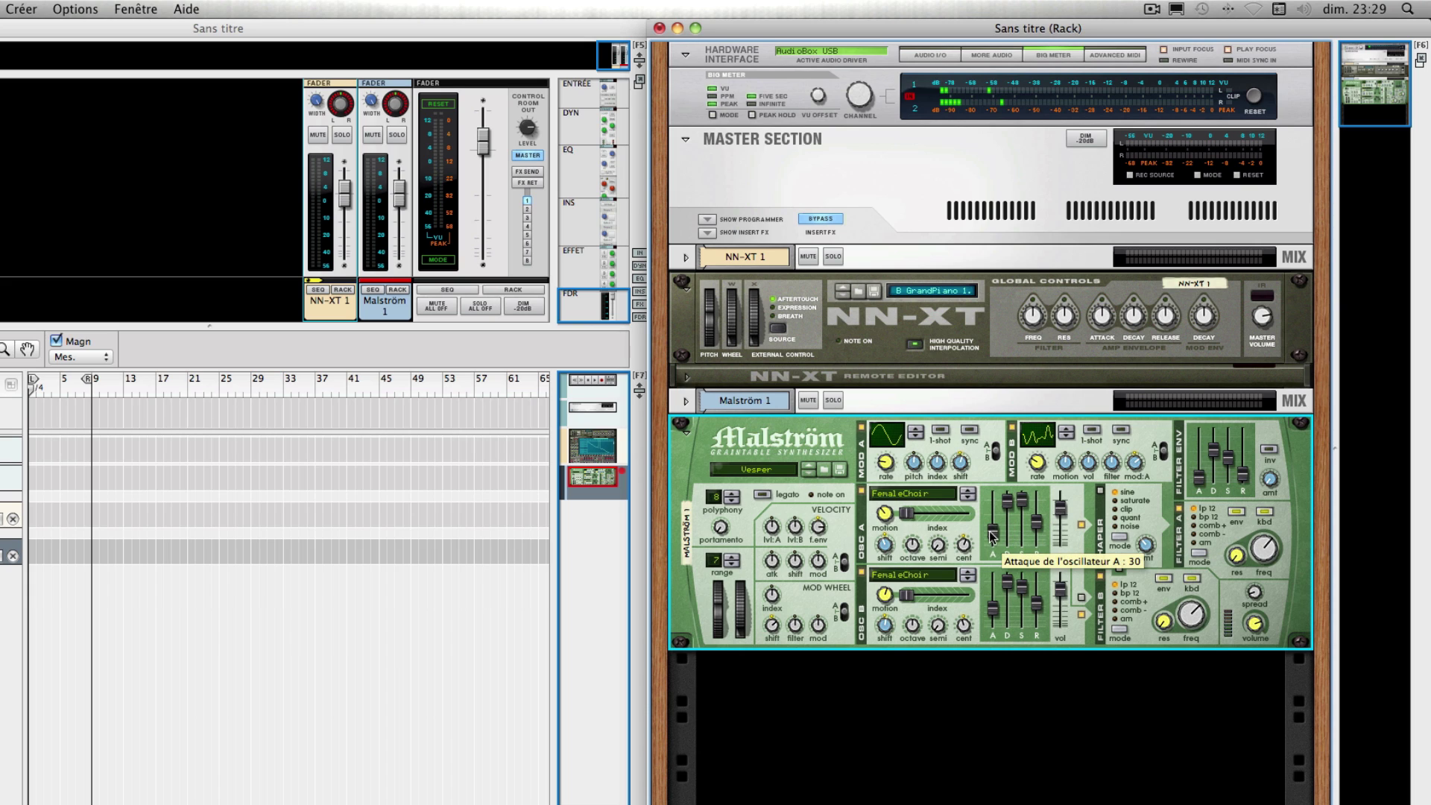
Lower the Malström's oscillator A attack in fine increments to slightly below 30.
{"action": "mouse_move", "coordinate": [991, 534]}
{"action": "left_mouse_down"}
{"action": "mouse_move", "coordinate": [996, 509]}
{"action": "mouse_move", "coordinate": [993, 538]}
{"action": "left_mouse_up"}
{"action": "mouse_move", "coordinate": [993, 542]}
{"action": "left_mouse_down"}
{"action": "mouse_move", "coordinate": [994, 512]}
{"action": "mouse_move", "coordinate": [994, 541]}
{"action": "left_mouse_up"}
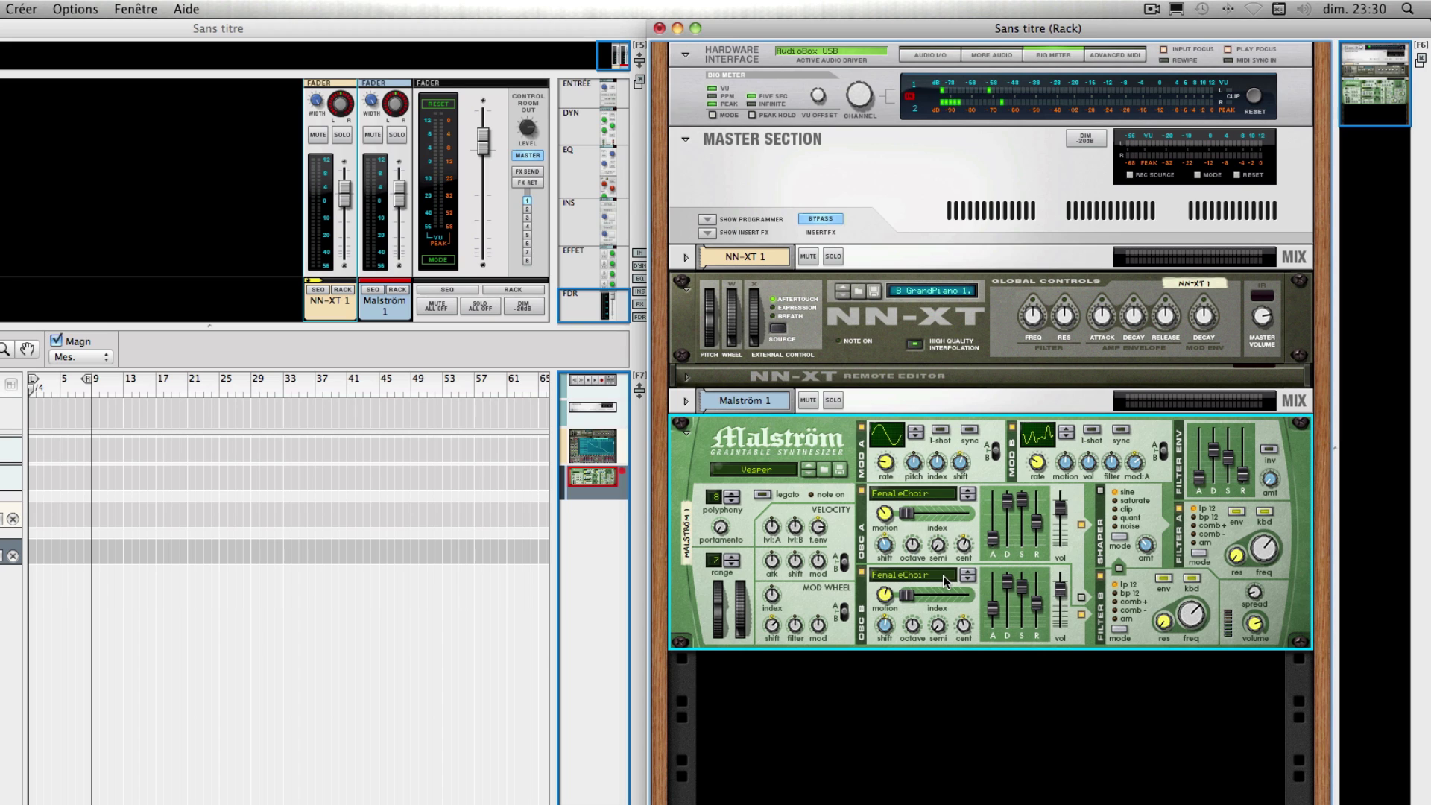